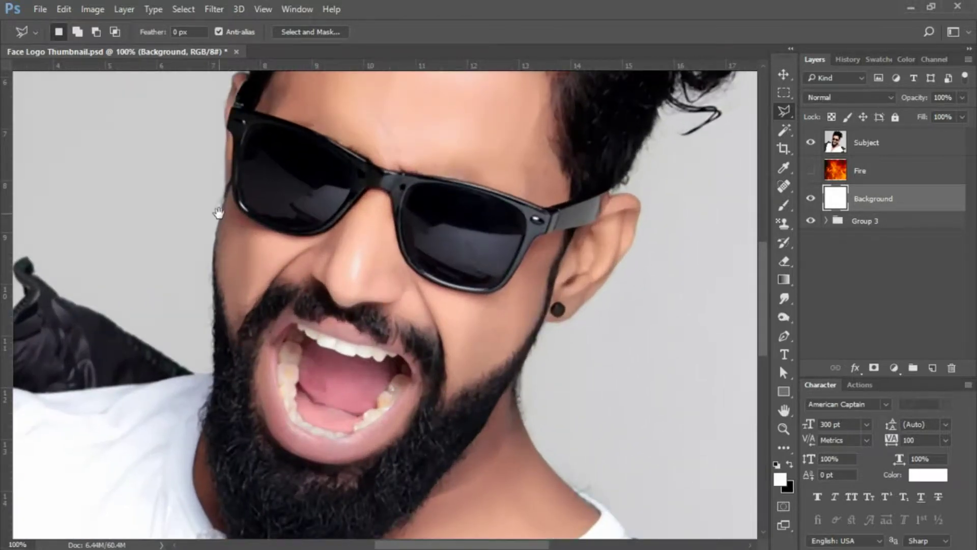
Step: Start a polygonal lasso outline at the cheek beside the sunglasses and trace it up around the ear on the face's left side
{"action": "left_click_drag", "start_coordinate": [218, 212], "coordinate": [284, 278]}
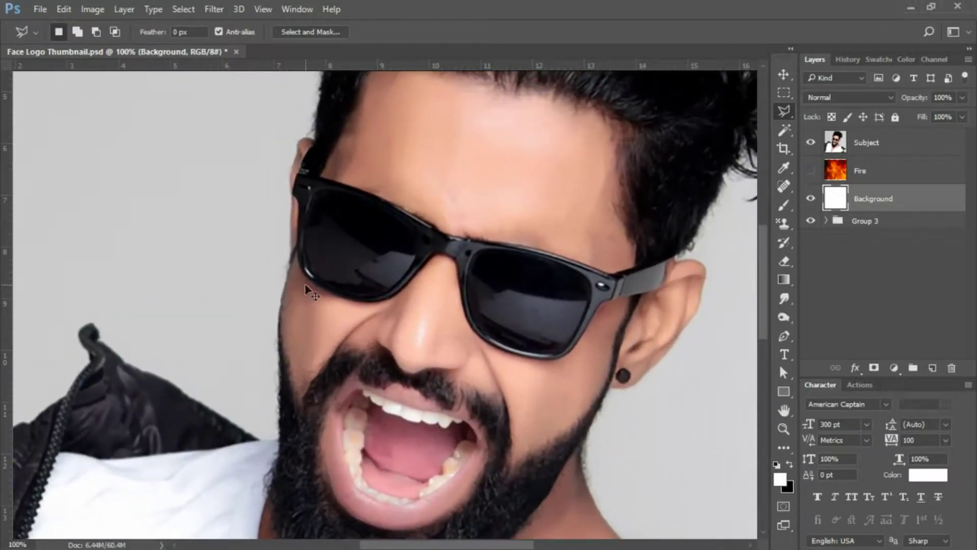
{"action": "key", "text": "ctrl+plus"}
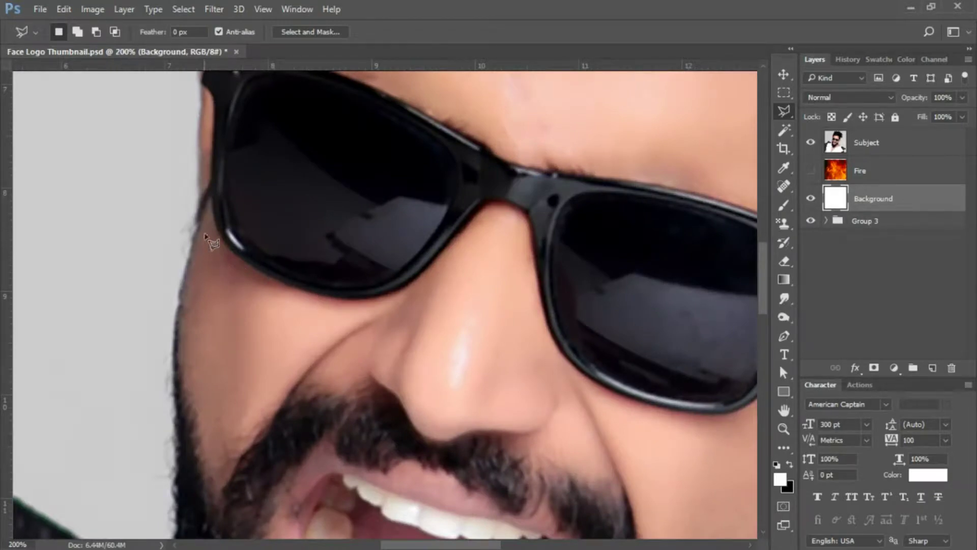
{"action": "left_click", "coordinate": [187, 234]}
{"action": "left_click", "coordinate": [193, 169]}
{"action": "left_click", "coordinate": [192, 88]}
{"action": "key", "text": "space"}
{"action": "left_click_drag", "start_coordinate": [294, 99], "coordinate": [388, 383]}
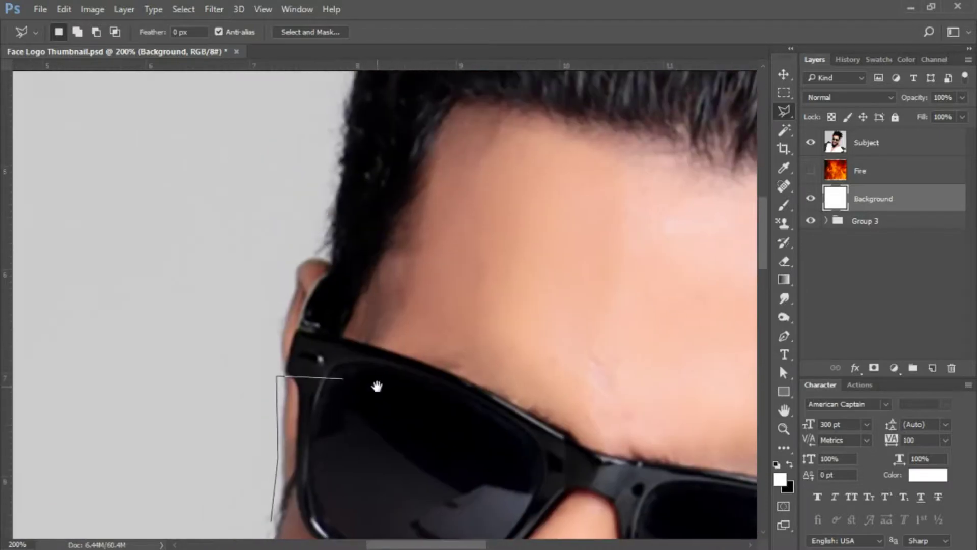
{"action": "left_click", "coordinate": [275, 328]}
{"action": "left_click", "coordinate": [294, 253]}
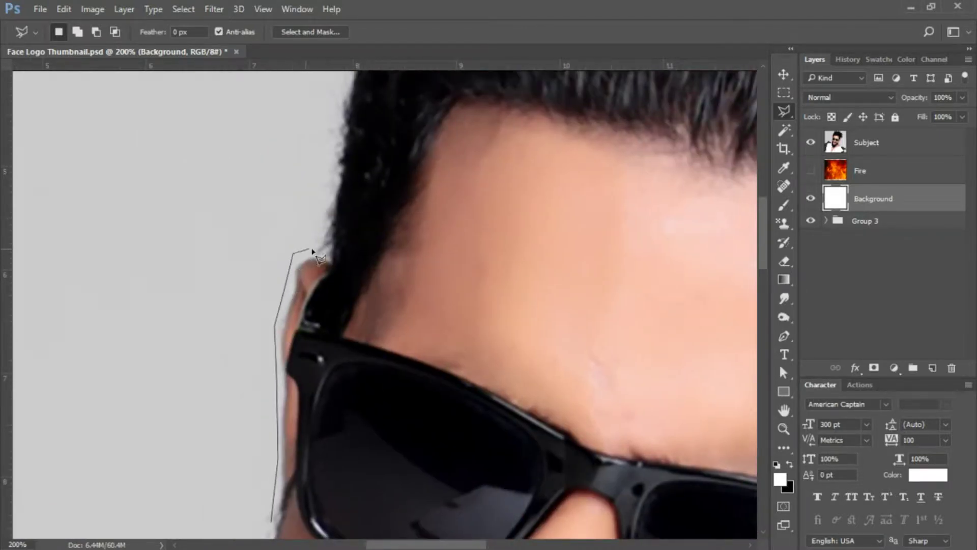
{"action": "left_click", "coordinate": [316, 249]}
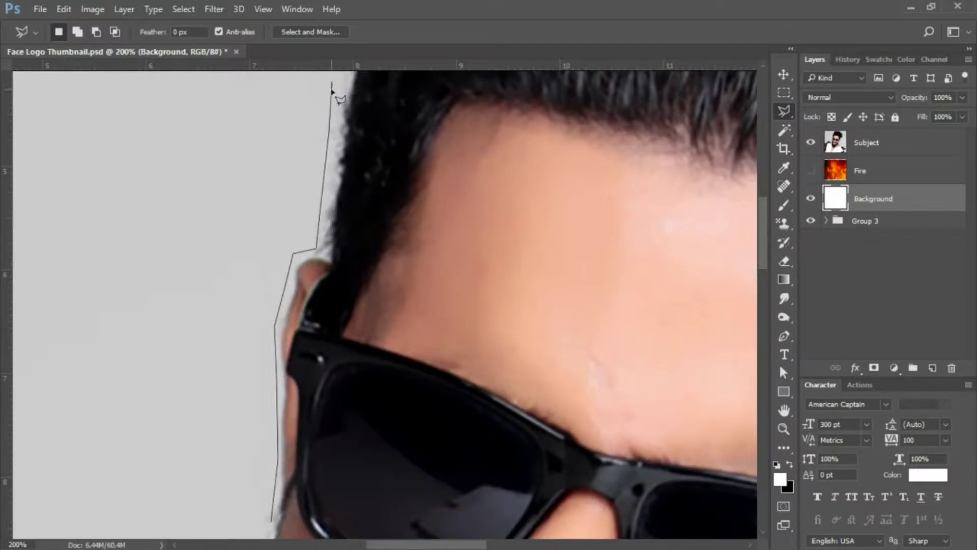
Step: Continue the lasso outline up the left side of the hair to the upper curls
{"action": "key", "text": "space"}
{"action": "left_click_drag", "start_coordinate": [428, 93], "coordinate": [334, 407]}
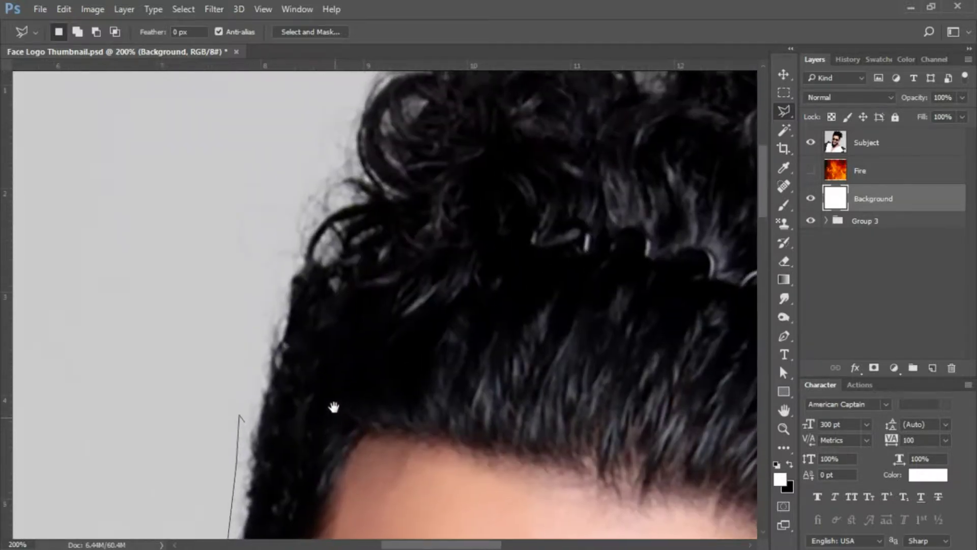
{"action": "left_click", "coordinate": [279, 250]}
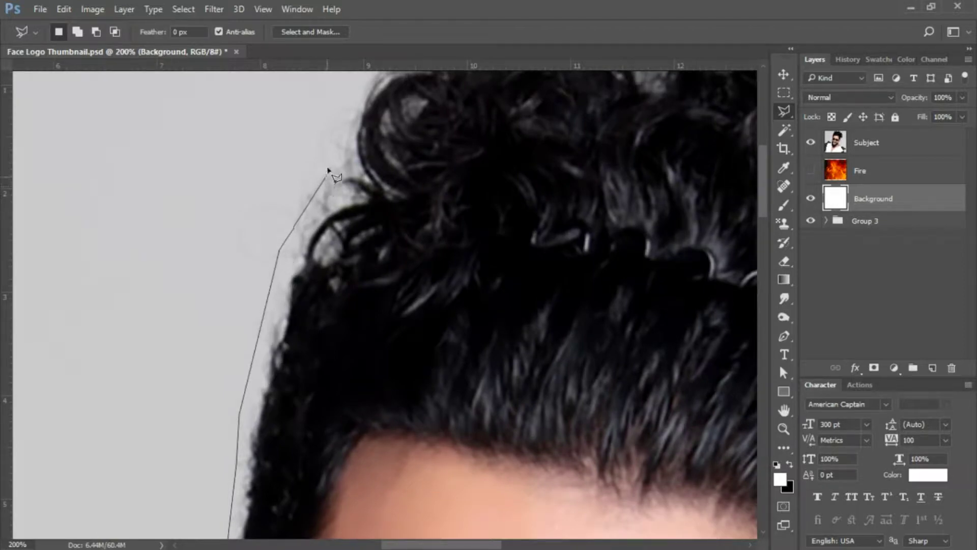
{"action": "left_click", "coordinate": [328, 164]}
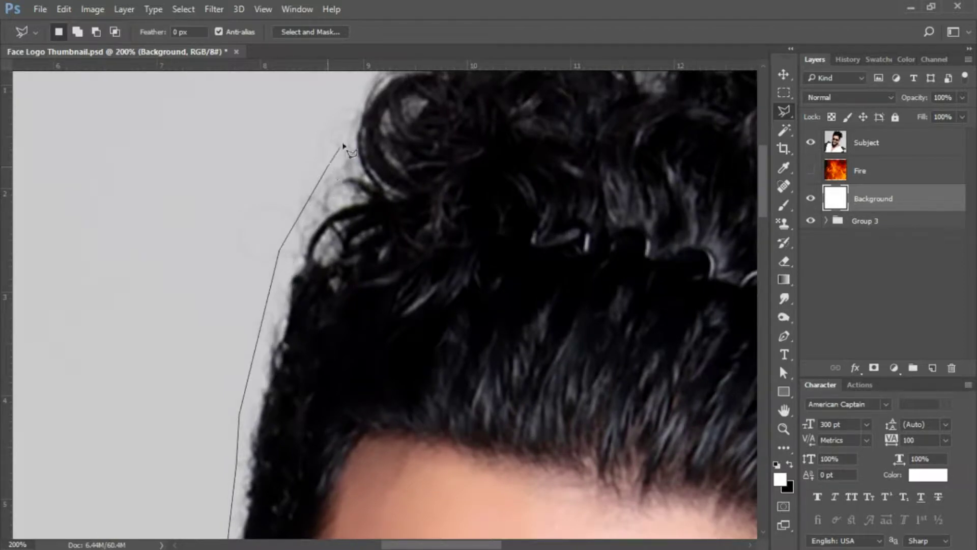
{"action": "left_click", "coordinate": [359, 86]}
Step: Trace the lasso outline across the top of the curly hair, following the bumps of the curls
{"action": "key", "text": "space"}
{"action": "left_click_drag", "start_coordinate": [580, 112], "coordinate": [474, 425]}
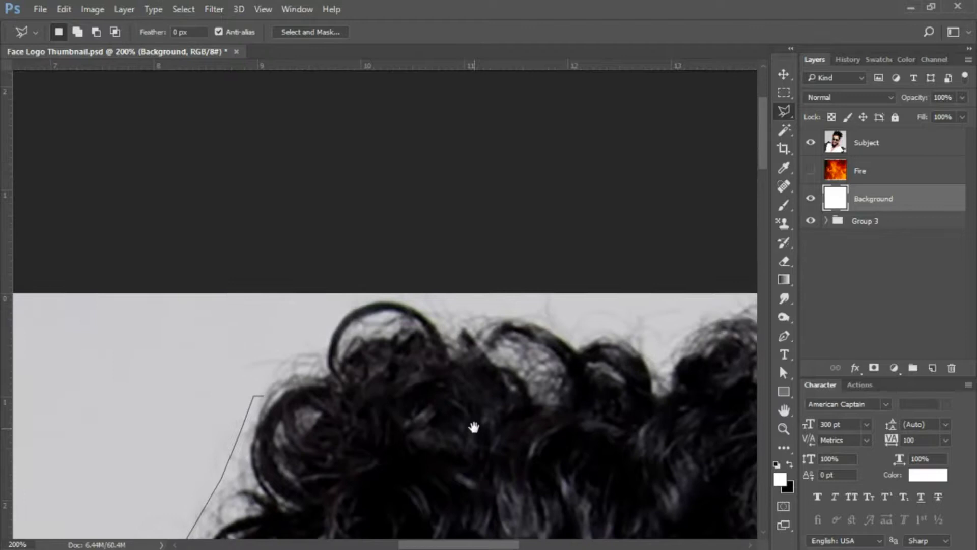
{"action": "left_click", "coordinate": [299, 339]}
{"action": "left_click", "coordinate": [353, 301]}
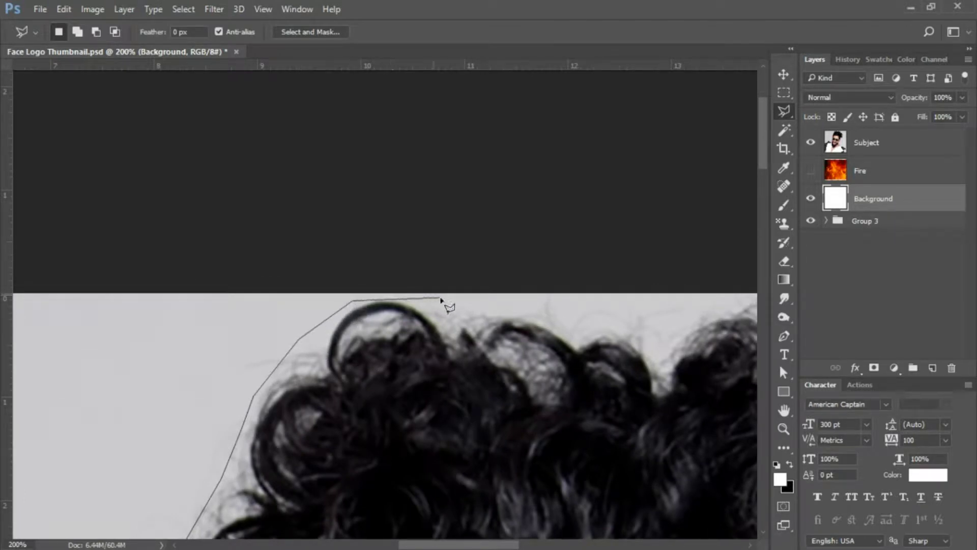
{"action": "left_click", "coordinate": [414, 295]}
{"action": "left_click", "coordinate": [451, 317]}
{"action": "left_click", "coordinate": [572, 335]}
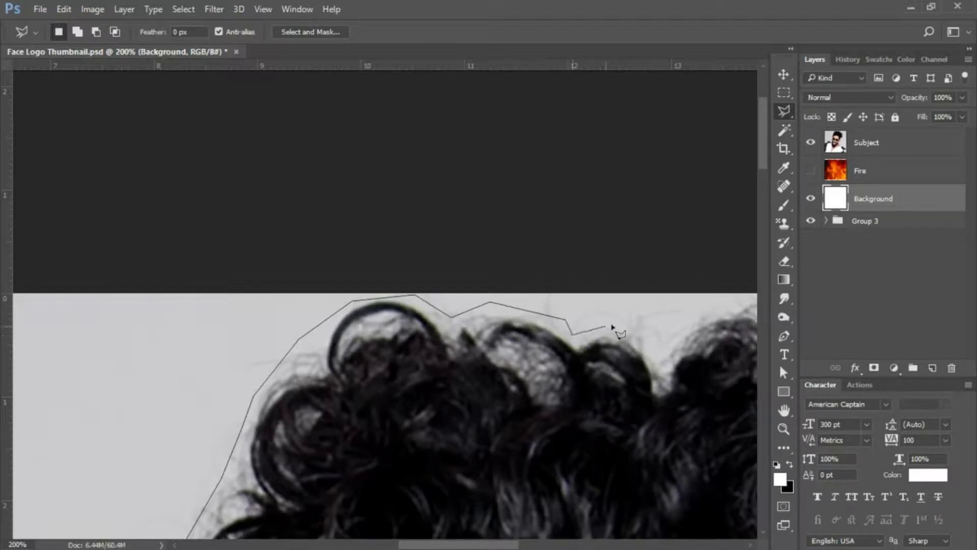
{"action": "left_click", "coordinate": [618, 323]}
{"action": "left_click", "coordinate": [656, 340]}
{"action": "left_click", "coordinate": [687, 314]}
Step: Extend the lasso outline over the last top curl and down the upper-right slope of the hair
{"action": "mouse_move", "coordinate": [734, 348]}
{"action": "left_mouse_down"}
{"action": "mouse_move", "coordinate": [480, 382]}
{"action": "mouse_move", "coordinate": [426, 375]}
{"action": "mouse_move", "coordinate": [402, 345]}
{"action": "left_mouse_up"}
{"action": "left_click", "coordinate": [476, 316]}
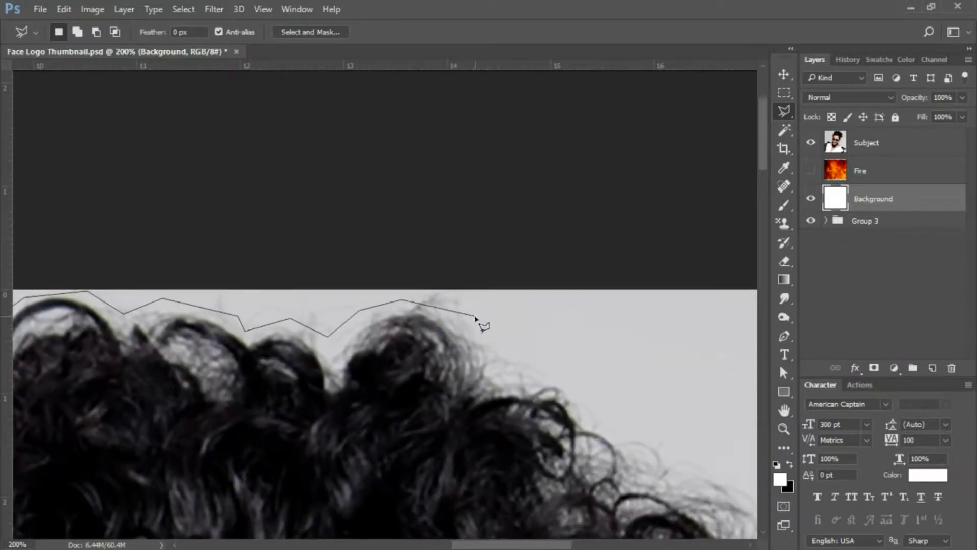
{"action": "left_click", "coordinate": [503, 363]}
{"action": "left_click", "coordinate": [567, 379]}
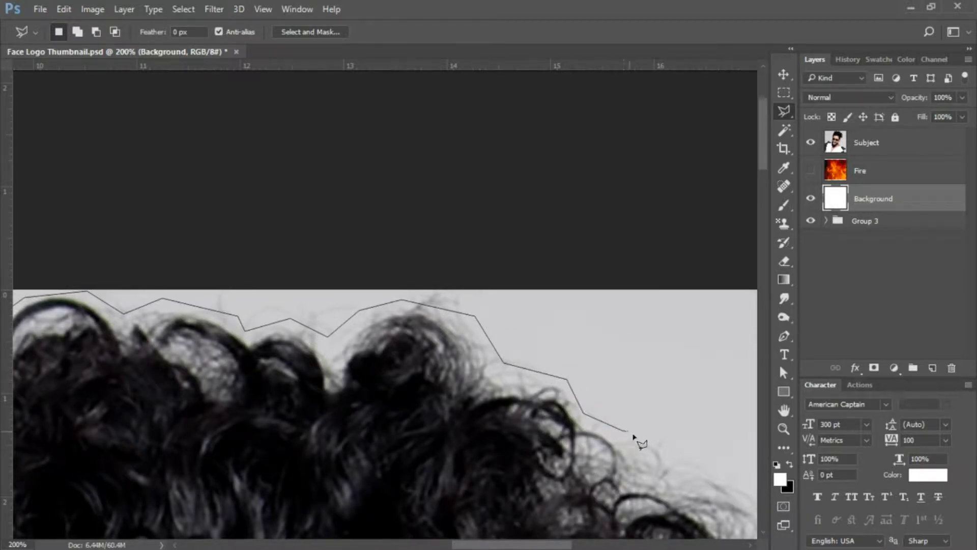
{"action": "left_click", "coordinate": [656, 475]}
Step: Trace the lasso outline down the outermost curls on the right side of the hair, including the protruding curl tip
{"action": "key", "text": "space"}
{"action": "mouse_move", "coordinate": [705, 503]}
{"action": "left_mouse_down"}
{"action": "mouse_move", "coordinate": [518, 372]}
{"action": "mouse_move", "coordinate": [501, 300]}
{"action": "left_mouse_up"}
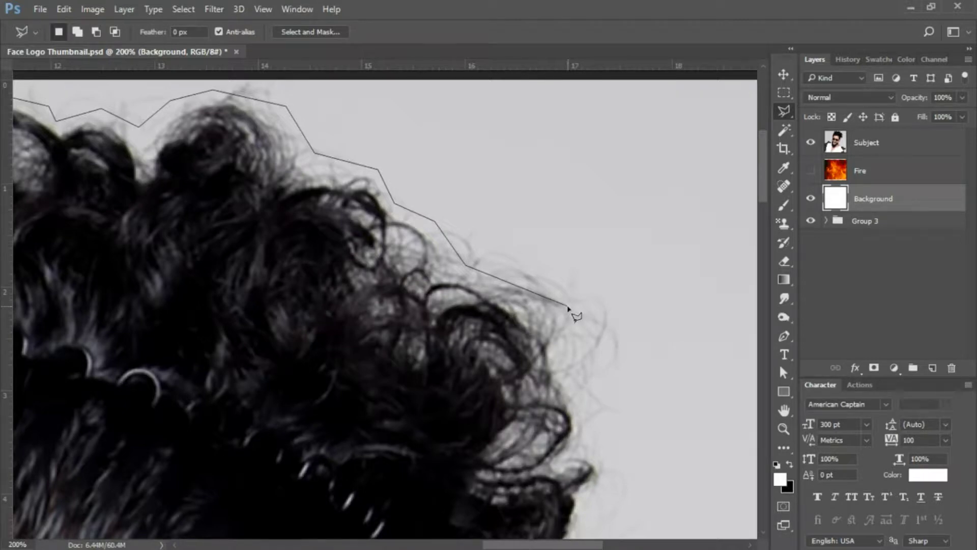
{"action": "left_click", "coordinate": [579, 399]}
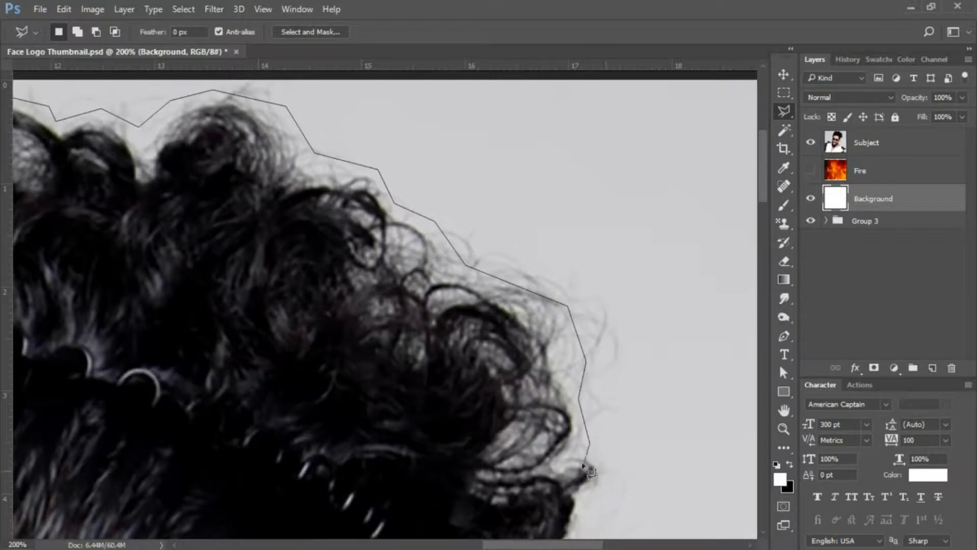
{"action": "left_click", "coordinate": [571, 450]}
{"action": "left_click", "coordinate": [596, 455]}
{"action": "left_click", "coordinate": [618, 471]}
{"action": "left_click", "coordinate": [594, 522]}
Step: Continue the lasso outline around the lowest cluster of curls on the right side of the head
{"action": "key", "text": "space"}
{"action": "mouse_move", "coordinate": [496, 501]}
{"action": "left_mouse_down"}
{"action": "mouse_move", "coordinate": [484, 433]}
{"action": "mouse_move", "coordinate": [488, 291]}
{"action": "left_mouse_up"}
{"action": "left_click", "coordinate": [578, 338]}
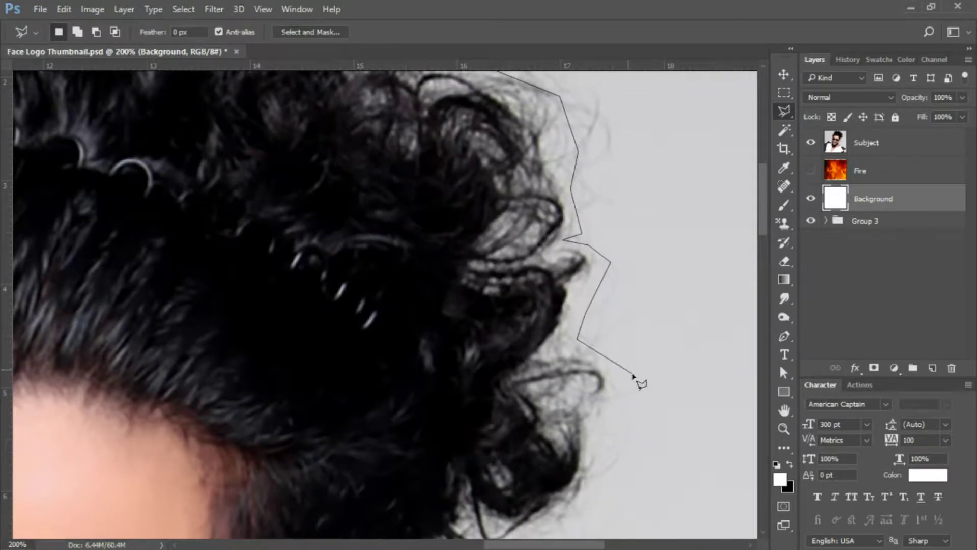
{"action": "left_click", "coordinate": [632, 373]}
{"action": "left_click", "coordinate": [596, 435]}
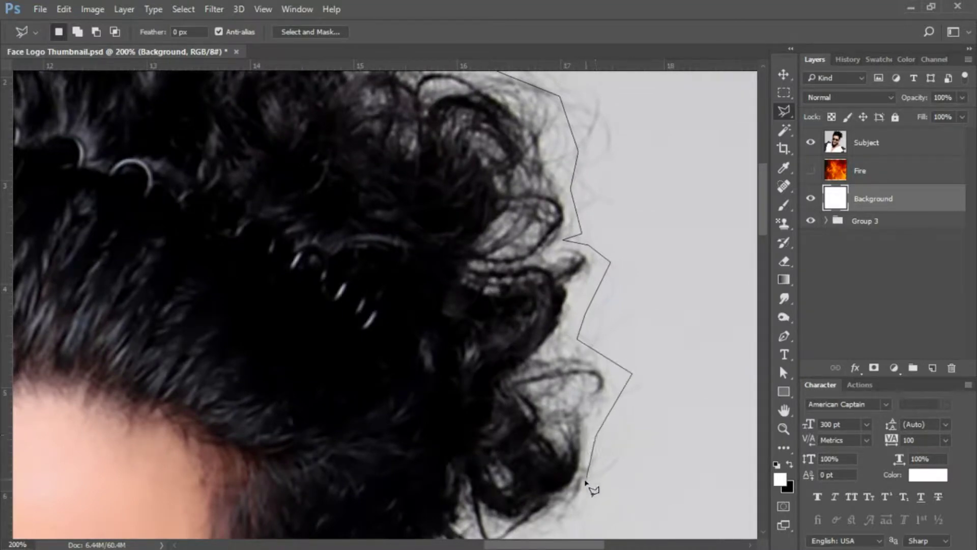
{"action": "left_click", "coordinate": [573, 518]}
Step: Route the lasso outline around the loose hair strand sticking out below the right-side curls
{"action": "mouse_move", "coordinate": [471, 505]}
{"action": "left_mouse_down"}
{"action": "mouse_move", "coordinate": [476, 306]}
{"action": "mouse_move", "coordinate": [486, 281]}
{"action": "left_mouse_up"}
{"action": "left_click", "coordinate": [575, 328]}
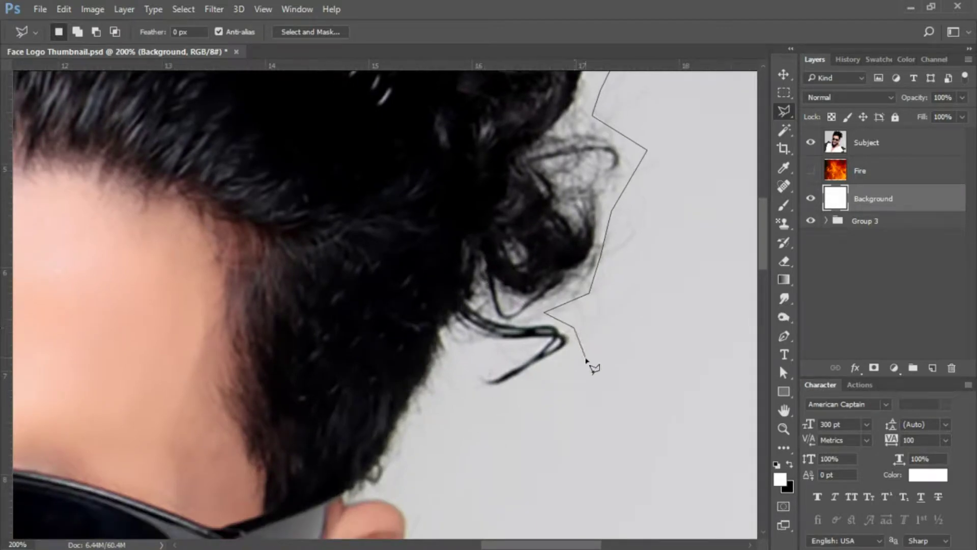
{"action": "left_click", "coordinate": [585, 357]}
{"action": "left_click", "coordinate": [510, 406]}
{"action": "left_click", "coordinate": [461, 393]}
{"action": "left_click", "coordinate": [491, 363]}
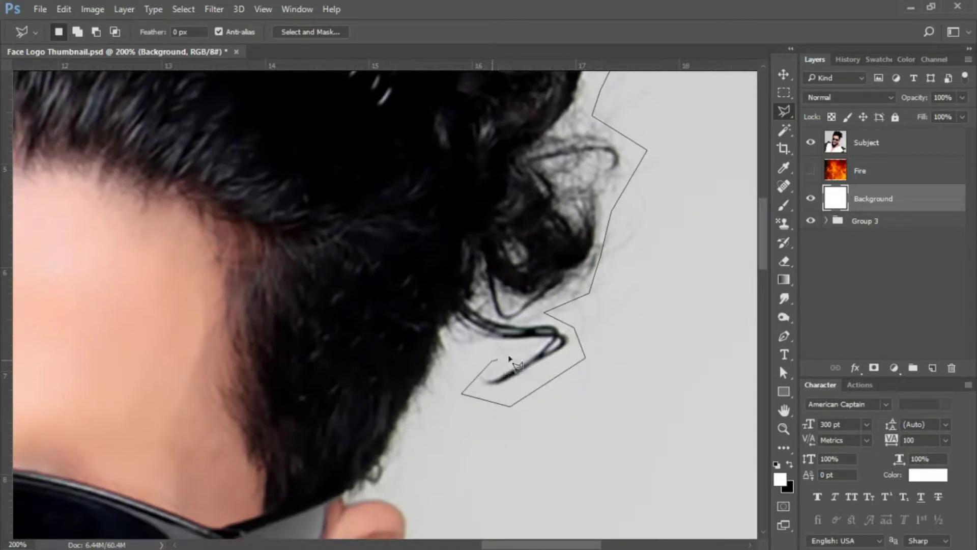
{"action": "left_click", "coordinate": [491, 346]}
{"action": "left_click", "coordinate": [458, 346]}
Step: Trace the lasso outline down the short side hair and around the outer edge of the ear with the earring
{"action": "left_click", "coordinate": [376, 479]}
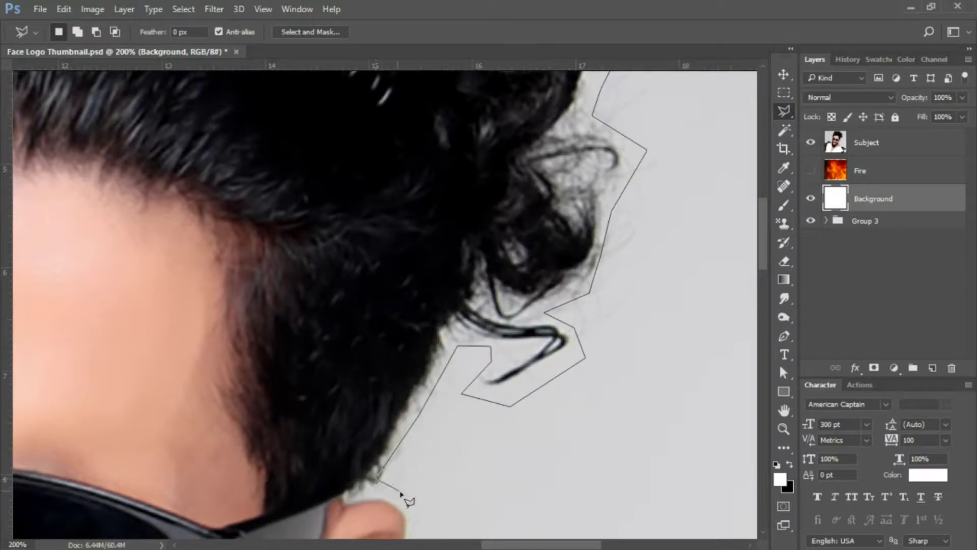
{"action": "left_click", "coordinate": [361, 494]}
{"action": "left_click", "coordinate": [405, 493]}
{"action": "mouse_move", "coordinate": [465, 527]}
{"action": "left_mouse_down"}
{"action": "mouse_move", "coordinate": [465, 491]}
{"action": "mouse_move", "coordinate": [550, 259]}
{"action": "left_mouse_up"}
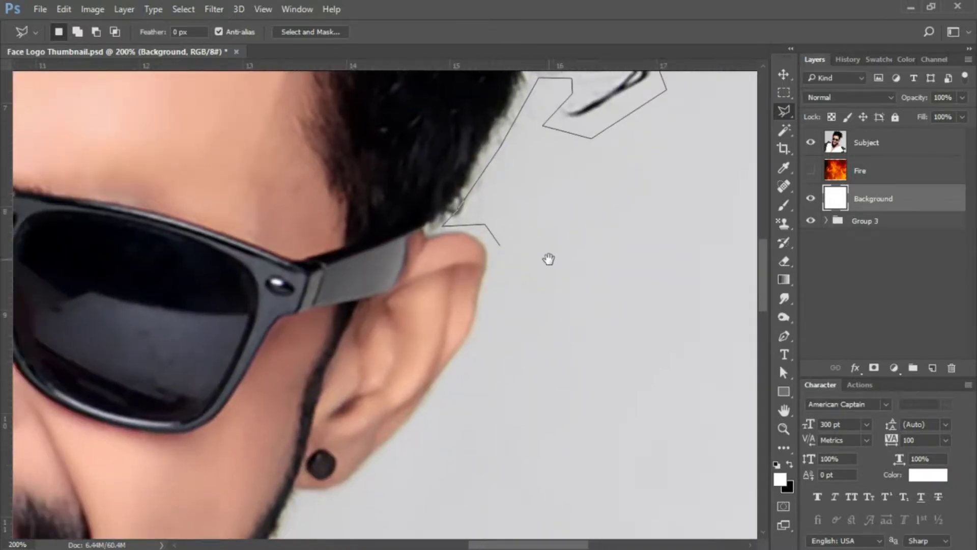
{"action": "left_click", "coordinate": [493, 318]}
{"action": "left_click", "coordinate": [467, 380]}
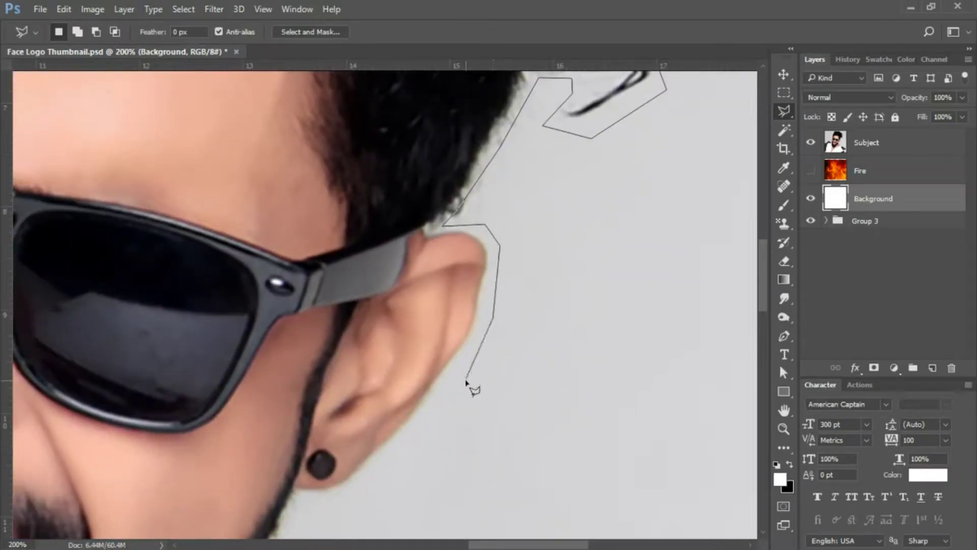
{"action": "left_click", "coordinate": [418, 448]}
{"action": "left_click", "coordinate": [364, 497]}
Step: Continue the lasso outline from below the earlobe along the jawline, separating the beard from the neck
{"action": "key", "text": "space"}
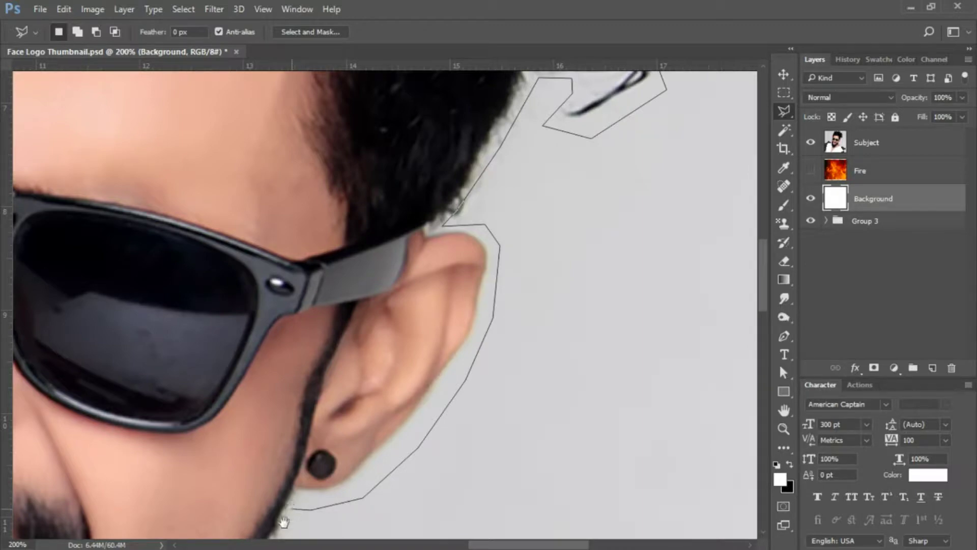
{"action": "left_click_drag", "start_coordinate": [265, 524], "coordinate": [386, 218]}
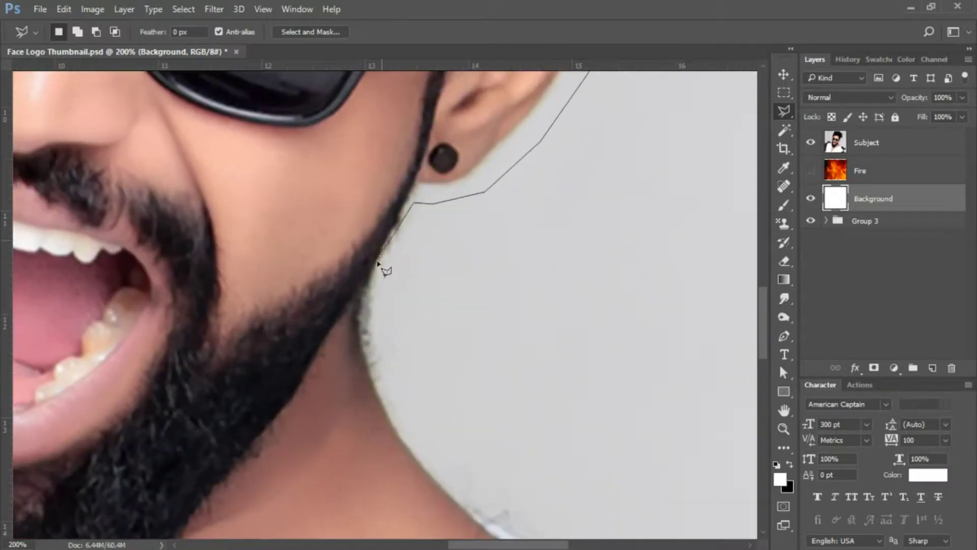
{"action": "left_click", "coordinate": [363, 308]}
{"action": "left_click", "coordinate": [347, 326]}
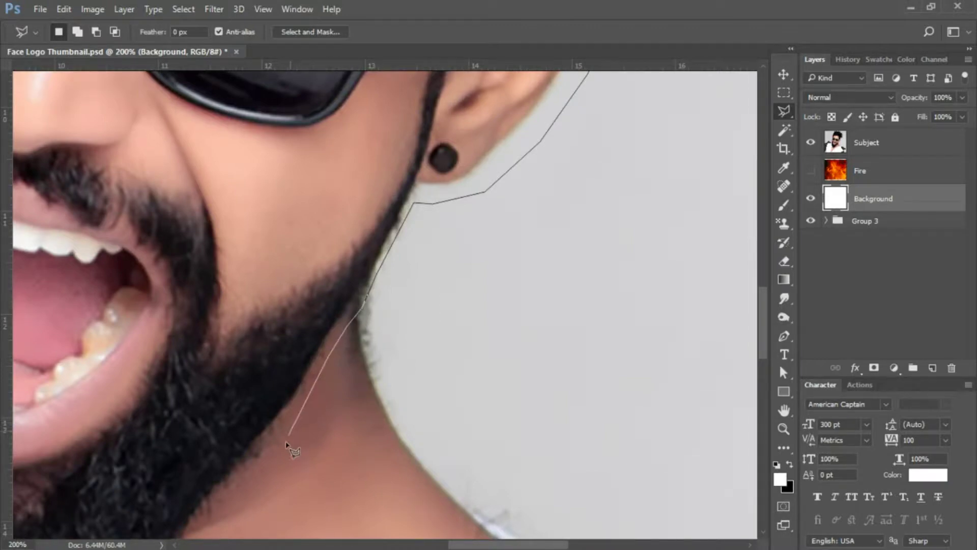
{"action": "left_click", "coordinate": [274, 463]}
Step: Trace the lasso outline along the beard's lower-right edge toward the bottom of the chin
{"action": "mouse_move", "coordinate": [207, 513]}
{"action": "left_mouse_down"}
{"action": "mouse_move", "coordinate": [325, 321]}
{"action": "mouse_move", "coordinate": [382, 275]}
{"action": "mouse_move", "coordinate": [431, 266]}
{"action": "left_mouse_up"}
{"action": "left_click", "coordinate": [405, 301]}
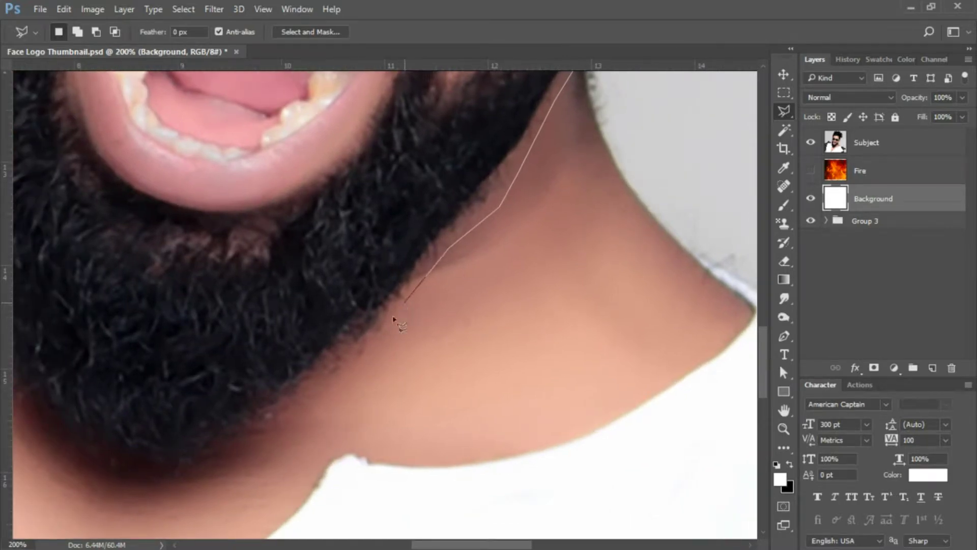
{"action": "left_click", "coordinate": [311, 413]}
{"action": "left_click", "coordinate": [244, 461]}
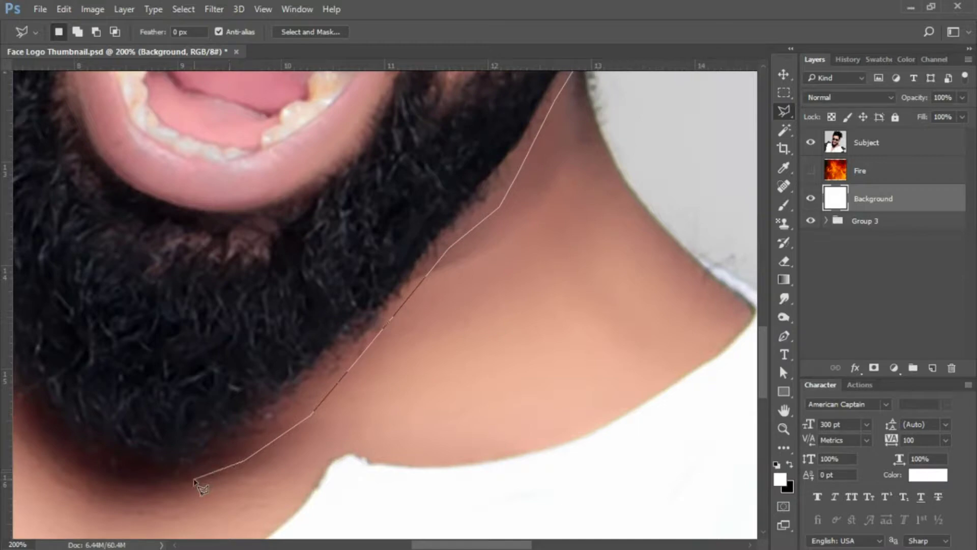
Step: Carry the lasso outline around the bottom of the beard and up its left edge beside the shirt collar
{"action": "mouse_move", "coordinate": [135, 479]}
{"action": "left_mouse_down"}
{"action": "mouse_move", "coordinate": [470, 407]}
{"action": "mouse_move", "coordinate": [622, 423]}
{"action": "left_mouse_up"}
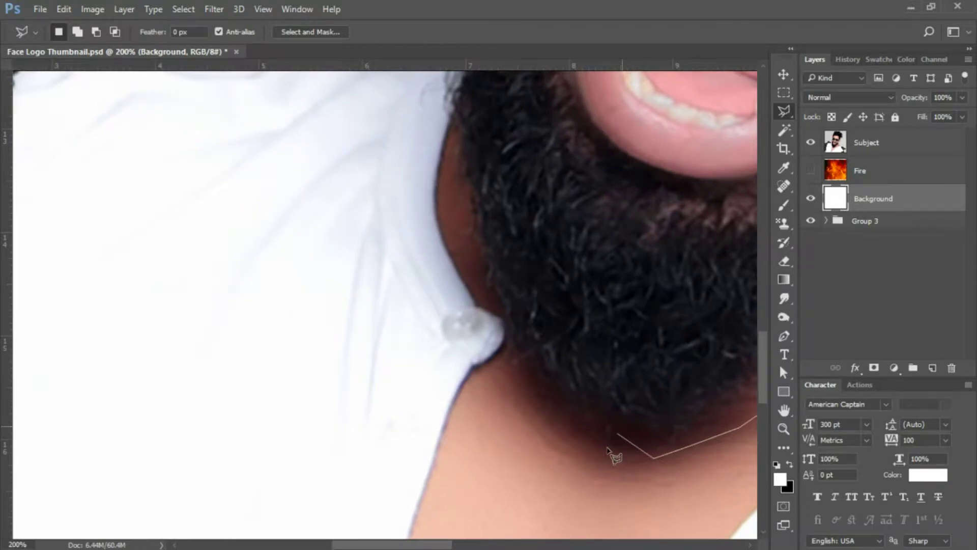
{"action": "left_click", "coordinate": [575, 436]}
{"action": "left_click", "coordinate": [503, 342]}
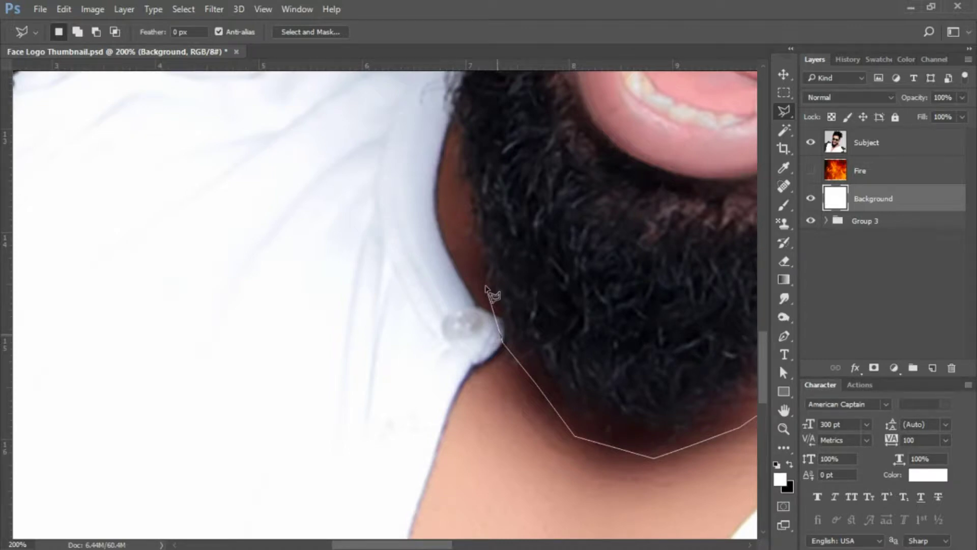
{"action": "left_click", "coordinate": [468, 275]}
{"action": "left_click", "coordinate": [452, 207]}
Step: Trace the beard's left edge up to the cheek and close the lasso outline at its starting point
{"action": "left_click_drag", "start_coordinate": [452, 208], "coordinate": [588, 436]}
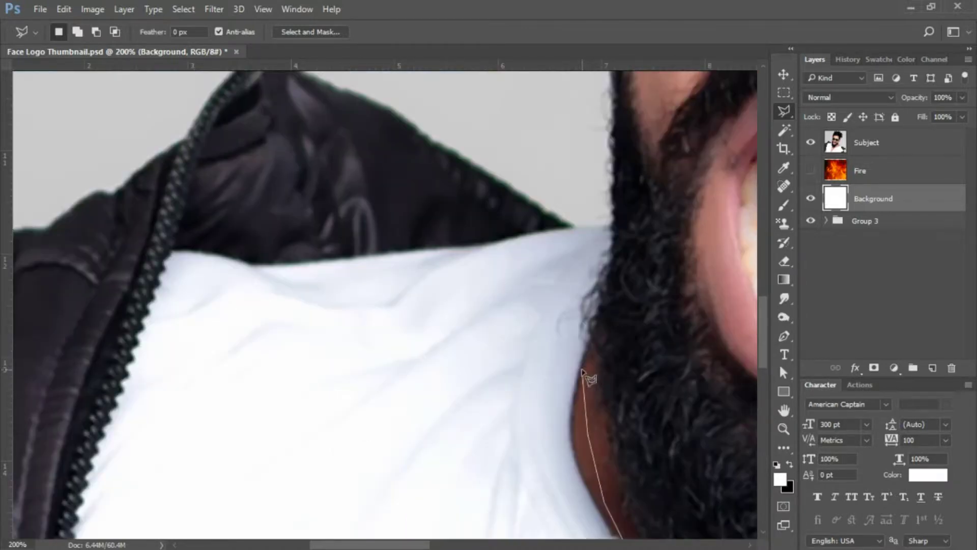
{"action": "left_click", "coordinate": [583, 372]}
{"action": "left_click", "coordinate": [558, 335]}
{"action": "left_click", "coordinate": [573, 269]}
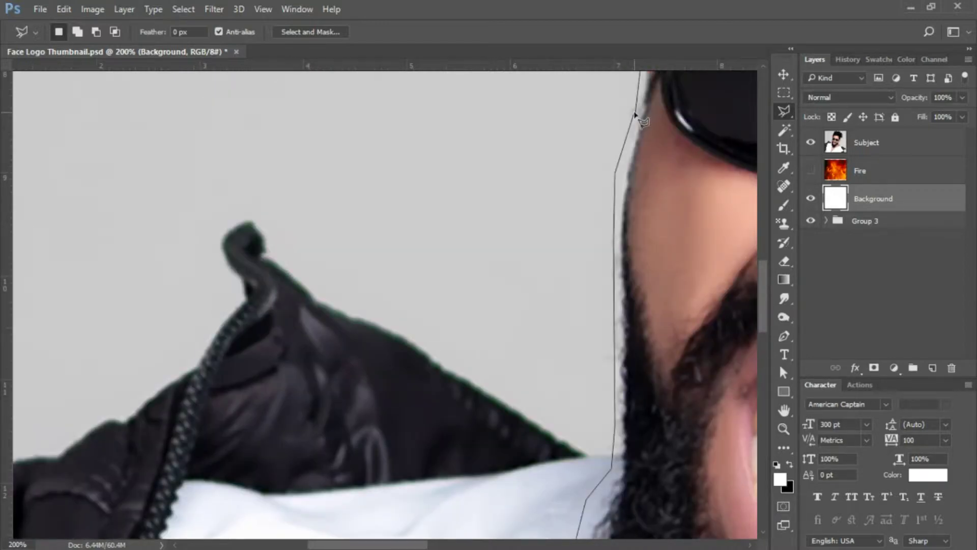
{"action": "left_click", "coordinate": [634, 113]}
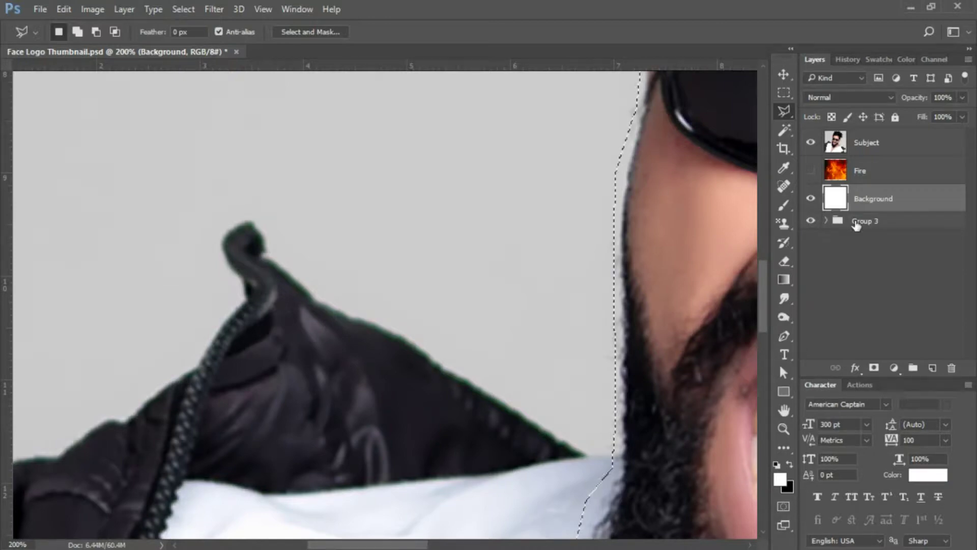
Step: Save the head selection as a new channel named "facecutout"
{"action": "right_click", "coordinate": [640, 214]}
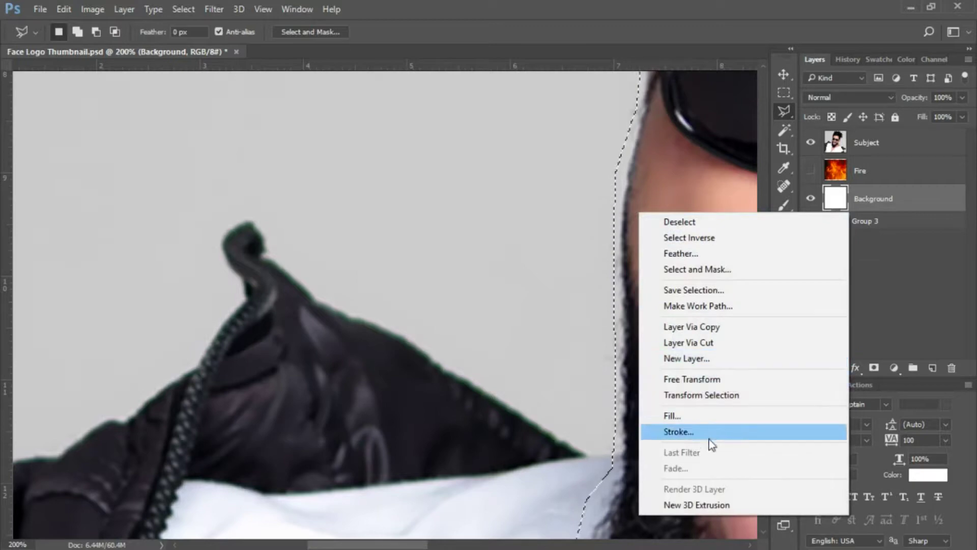
{"action": "left_click", "coordinate": [722, 291]}
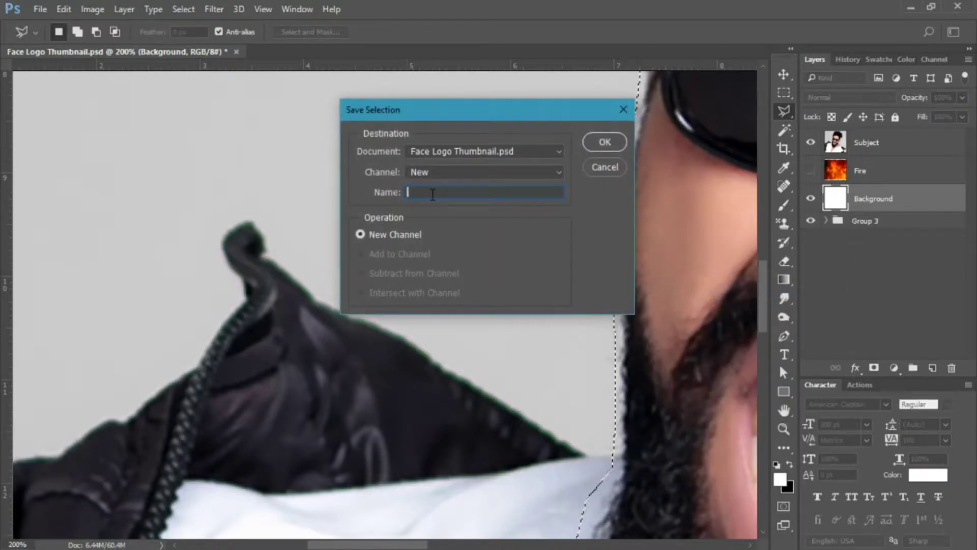
{"action": "type", "text": "face"}
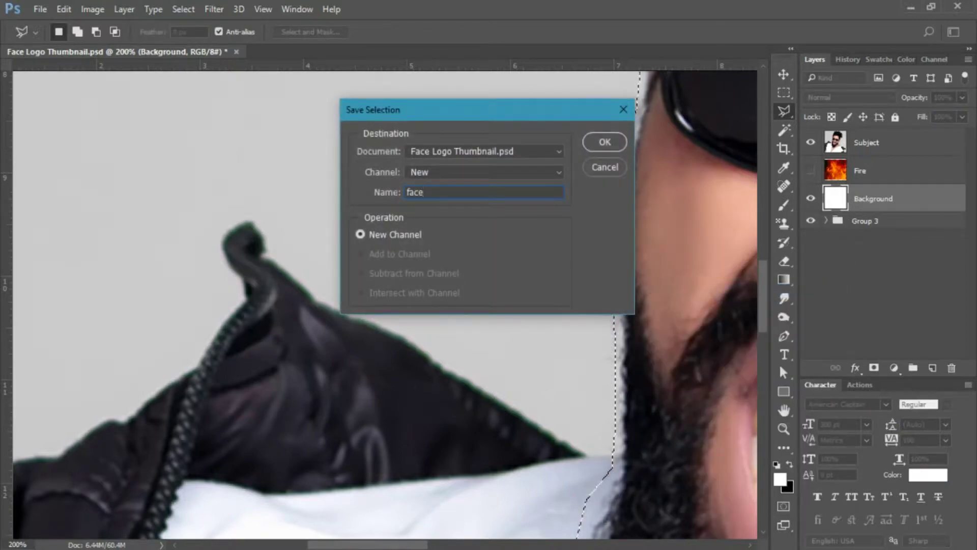
{"action": "type", "text": "cutout"}
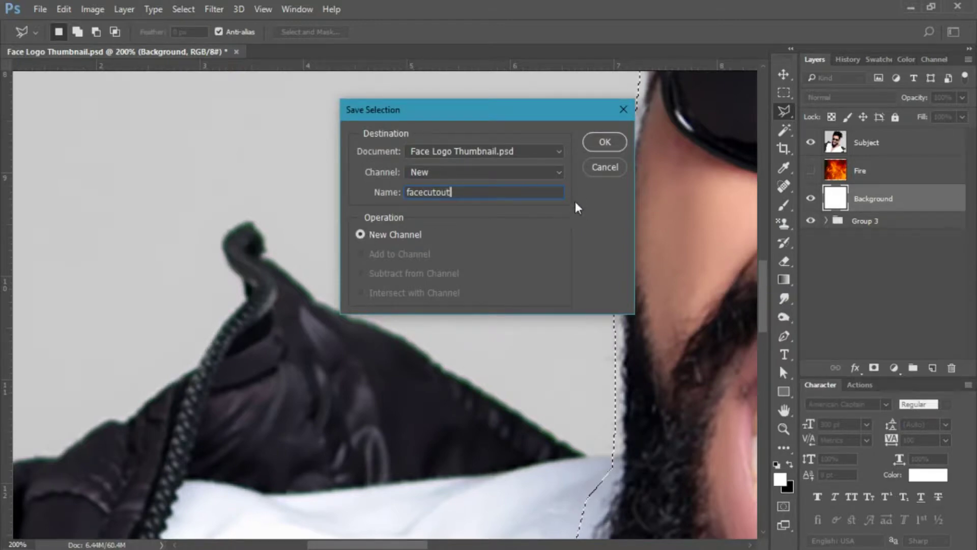
{"action": "left_click", "coordinate": [614, 143]}
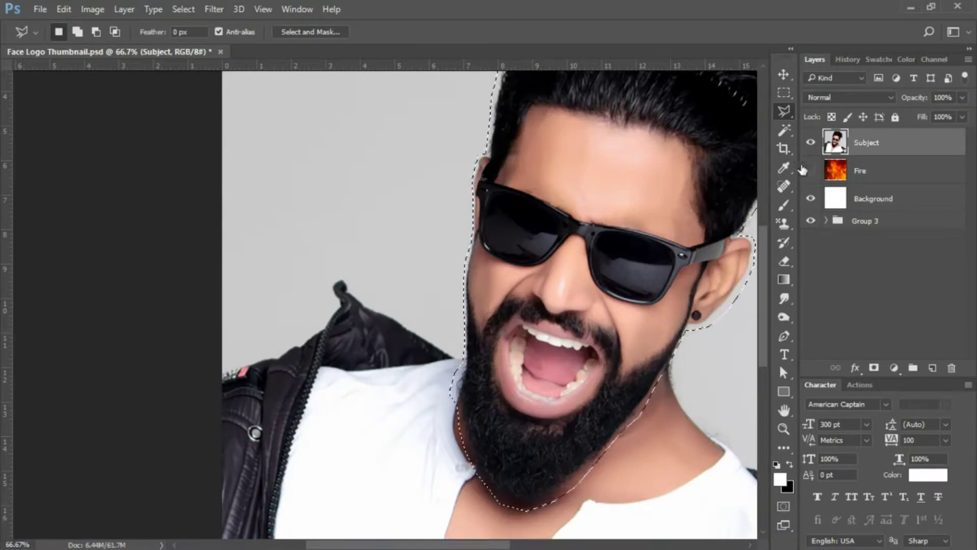
Step: Copy the selected head from the Subject layer to a new layer named "Subject cutout" and hide the Subject layer
{"action": "key", "text": "ctrl+j"}
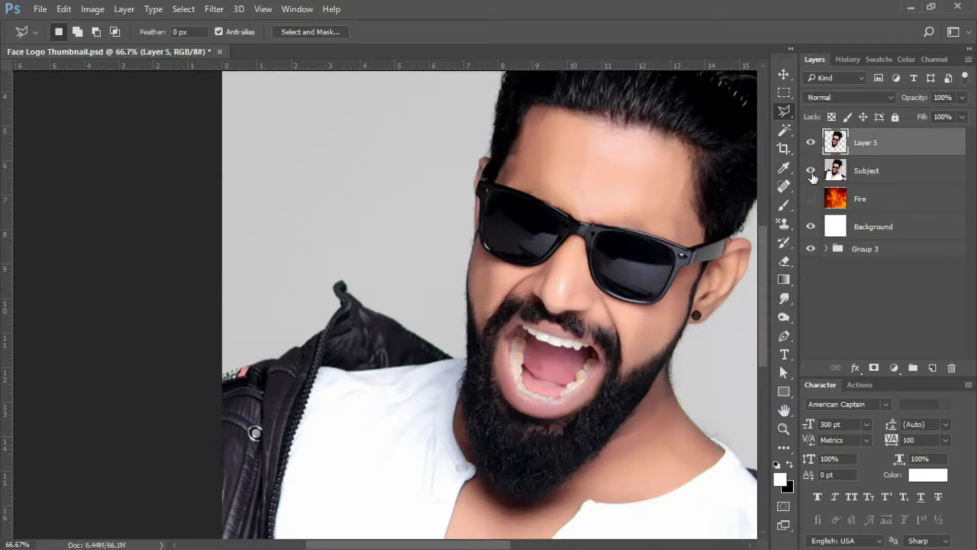
{"action": "left_click", "coordinate": [812, 173]}
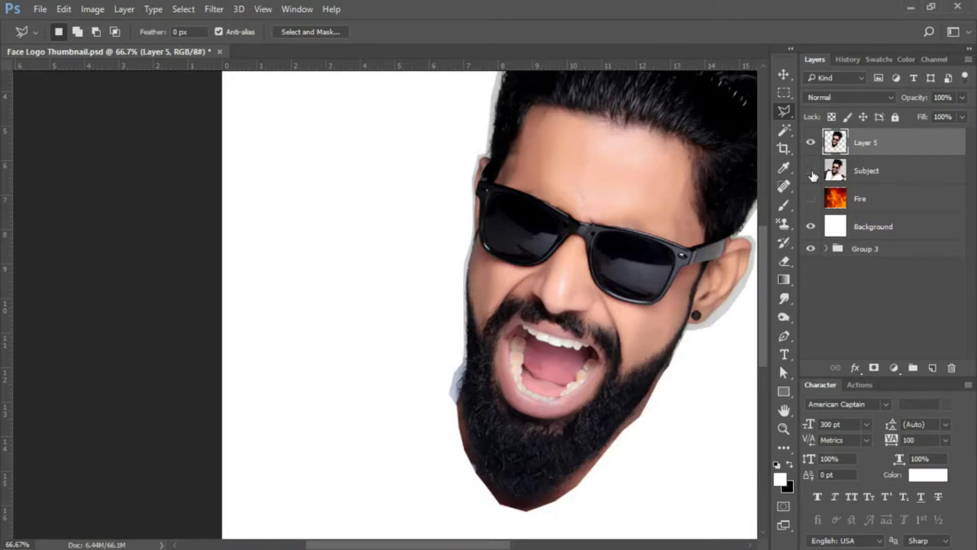
{"action": "double_click", "coordinate": [867, 143]}
{"action": "type", "text": "Subject cutout"}
{"action": "left_click", "coordinate": [931, 144]}
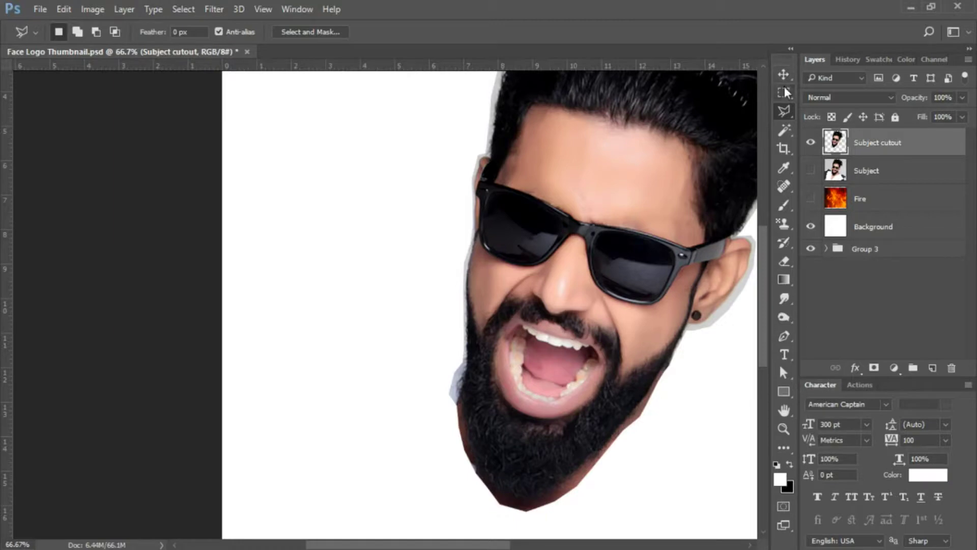
Step: Rotate the Subject cutout layer by about -15° with Free Transform so the head stands upright
{"action": "key", "text": "ctrl+0"}
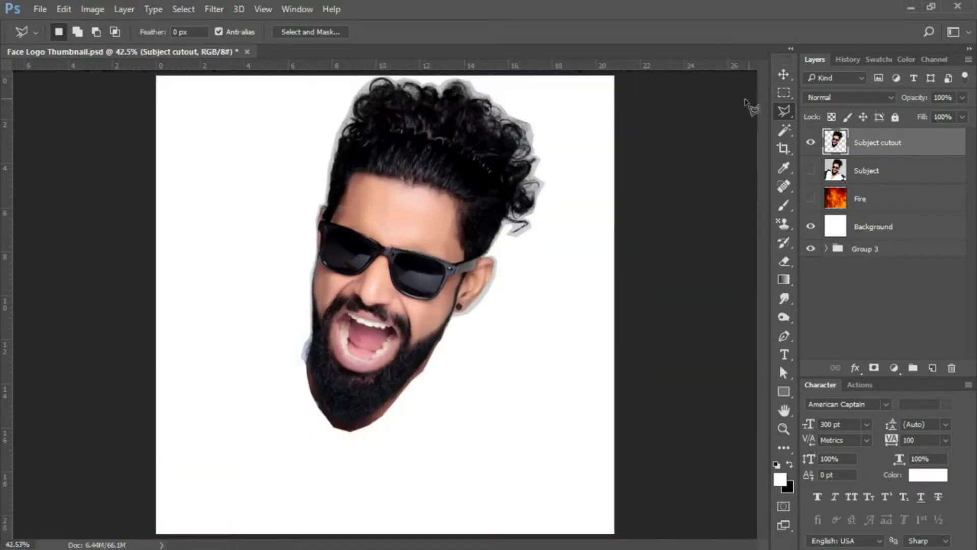
{"action": "left_click", "coordinate": [785, 74]}
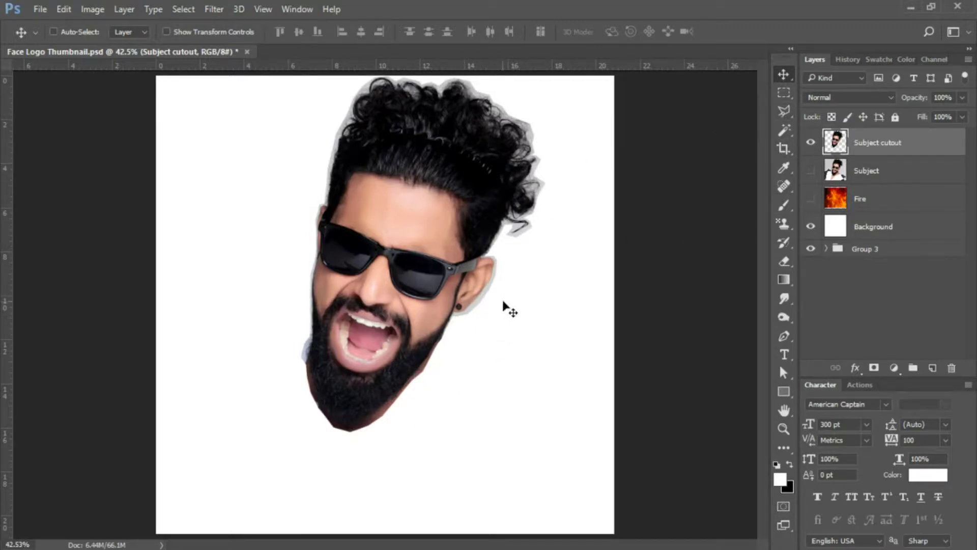
{"action": "key", "text": "ctrl"}
{"action": "key", "text": "ctrl+t"}
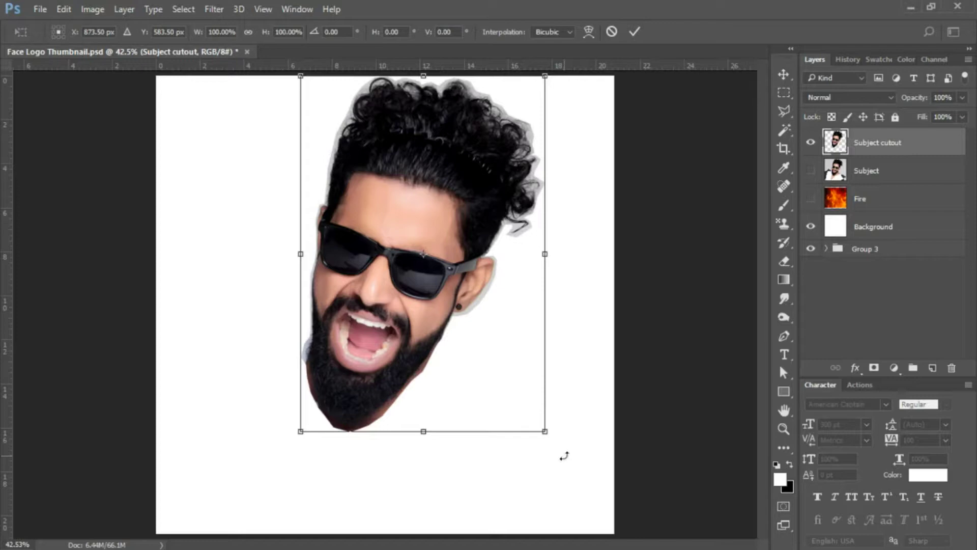
{"action": "left_click_drag", "start_coordinate": [564, 456], "coordinate": [593, 395]}
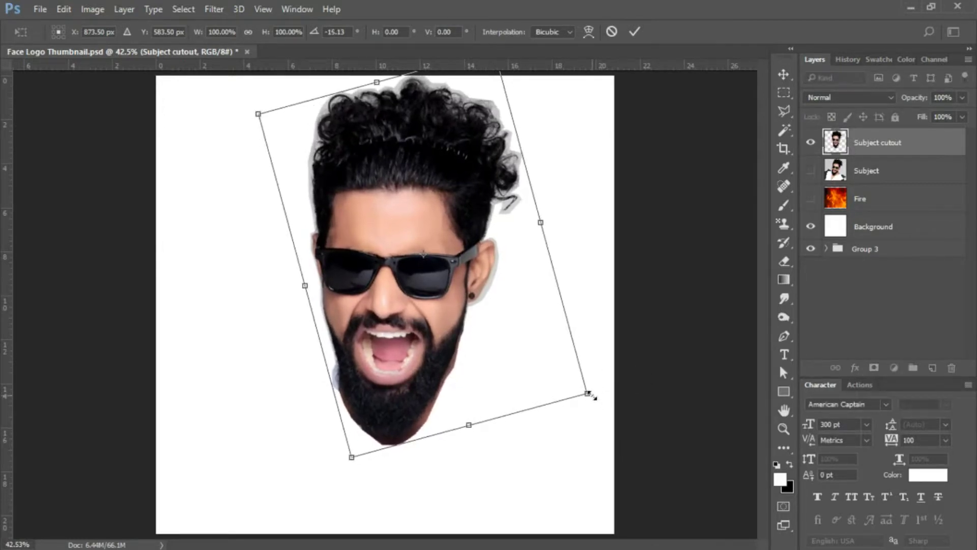
{"action": "key", "text": "Return"}
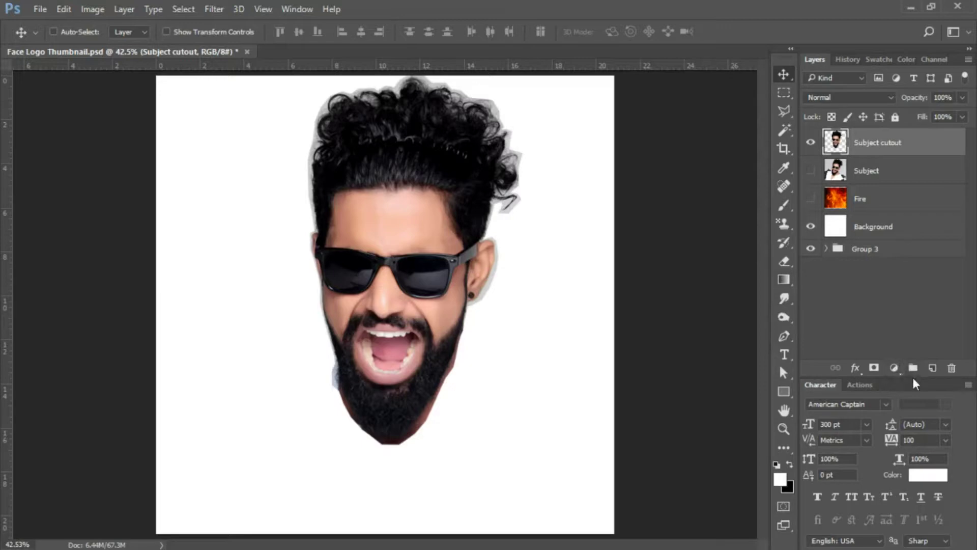
Step: Add a Threshold adjustment layer above Subject cutout with a threshold level of 119
{"action": "left_click", "coordinate": [895, 367]}
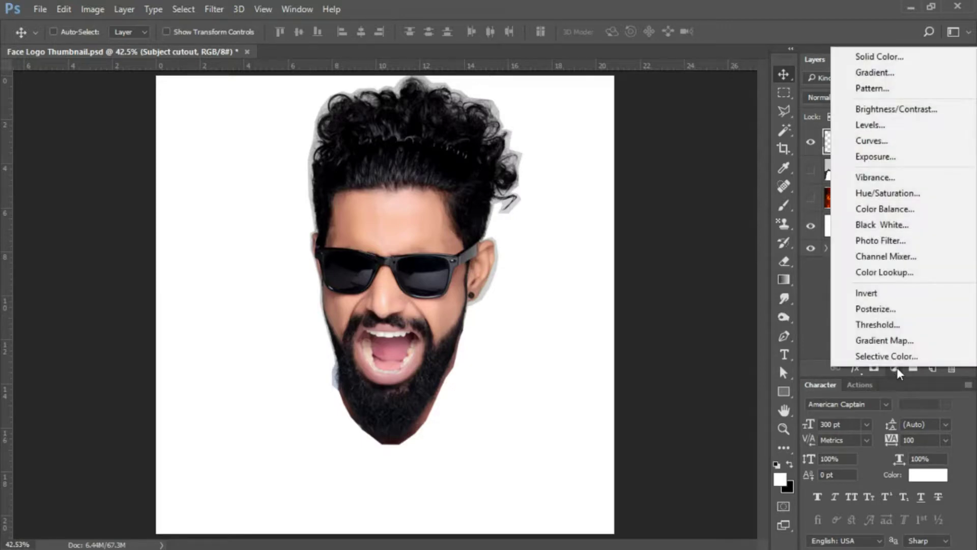
{"action": "left_click", "coordinate": [881, 326]}
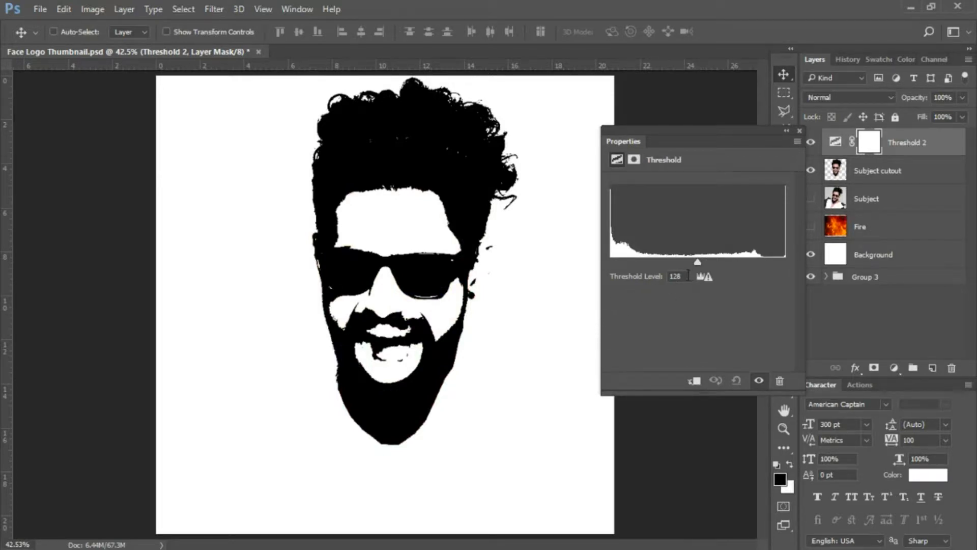
{"action": "left_click_drag", "start_coordinate": [688, 276], "coordinate": [659, 276]}
{"action": "type", "text": "119"}
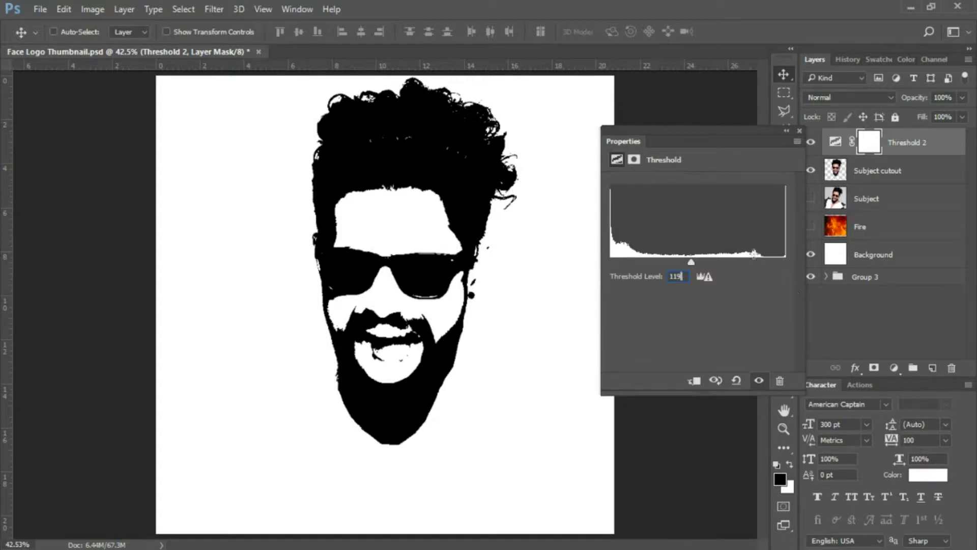
{"action": "left_click", "coordinate": [799, 127]}
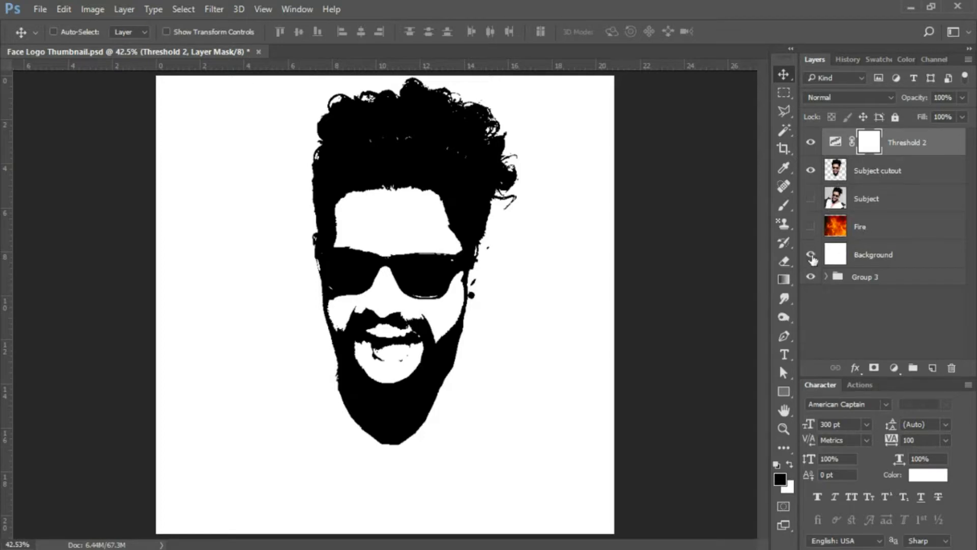
Step: Hide the Background layer, select all white areas with the Magic Wand and Similar, and delete them from the Subject cutout layer
{"action": "left_click", "coordinate": [812, 256]}
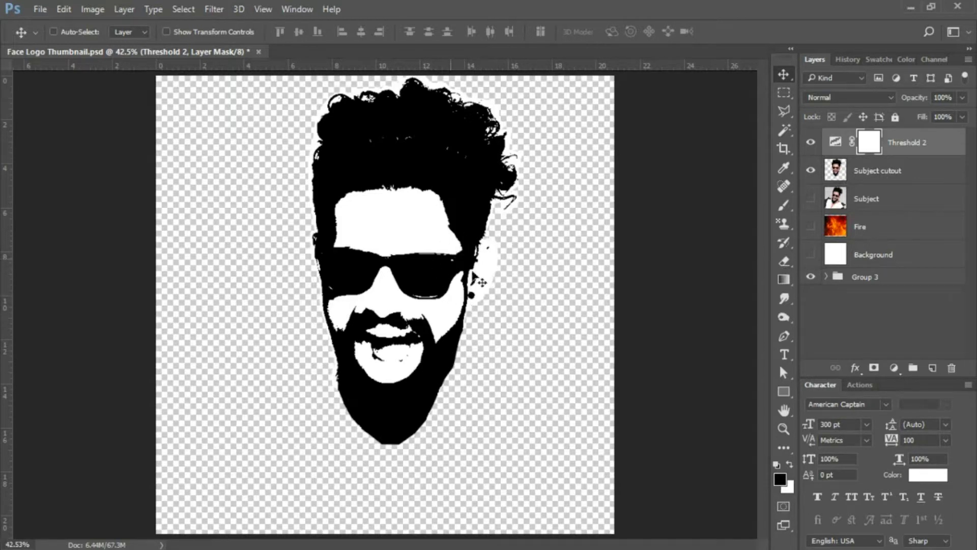
{"action": "left_click", "coordinate": [782, 130]}
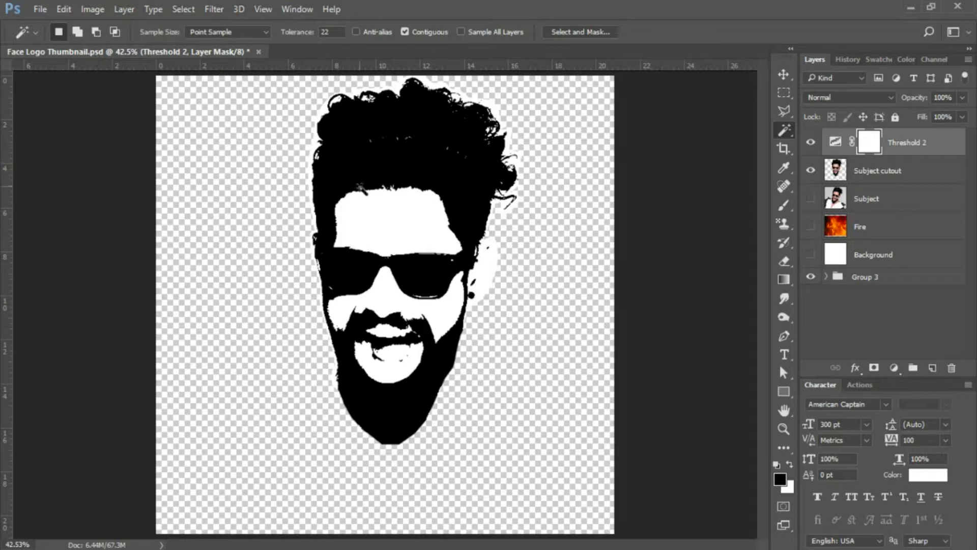
{"action": "left_click", "coordinate": [391, 226]}
{"action": "left_click", "coordinate": [175, 9]}
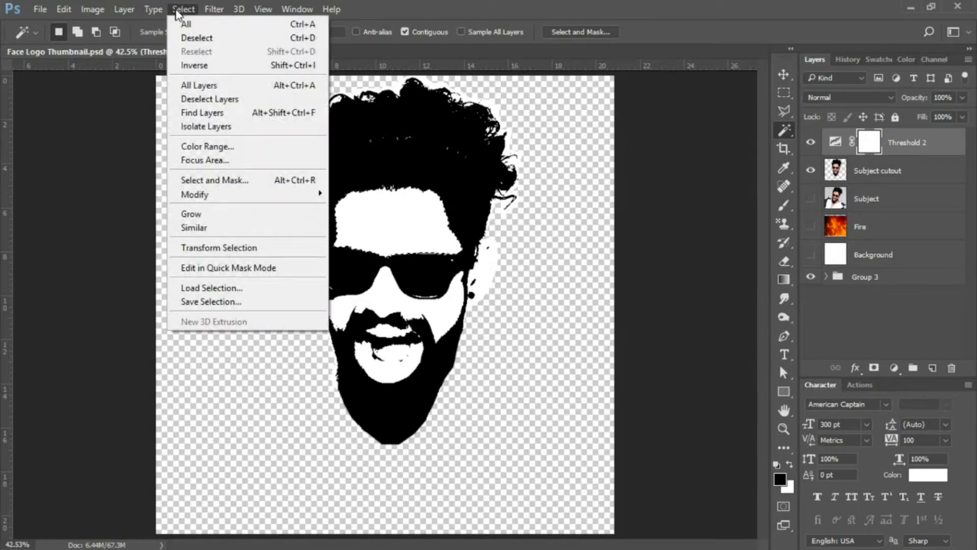
{"action": "left_click", "coordinate": [227, 230]}
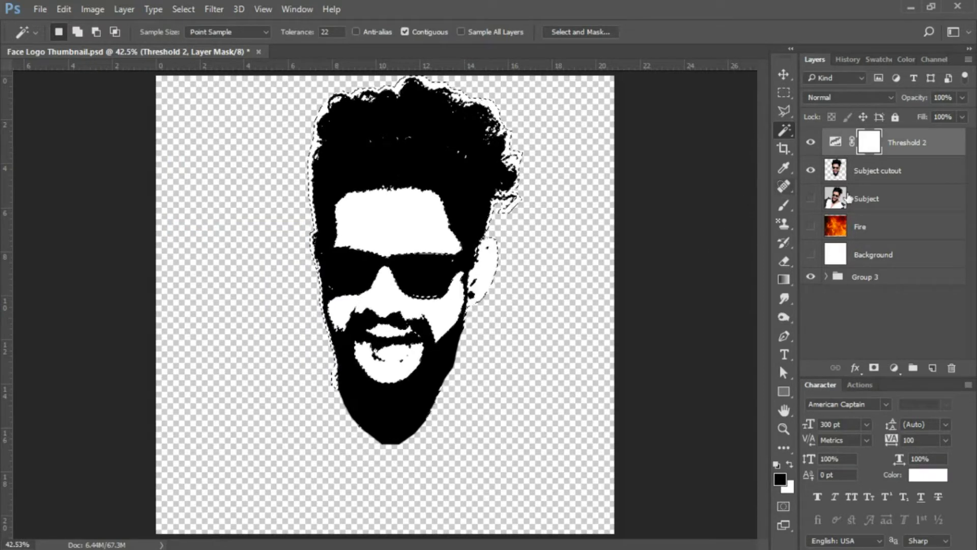
{"action": "left_click", "coordinate": [910, 173]}
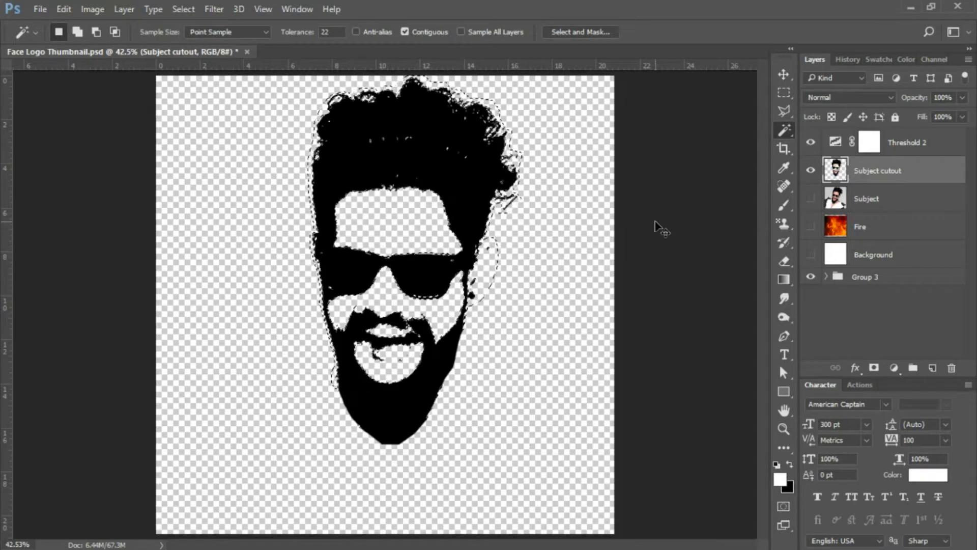
{"action": "key", "text": "ctrl+d"}
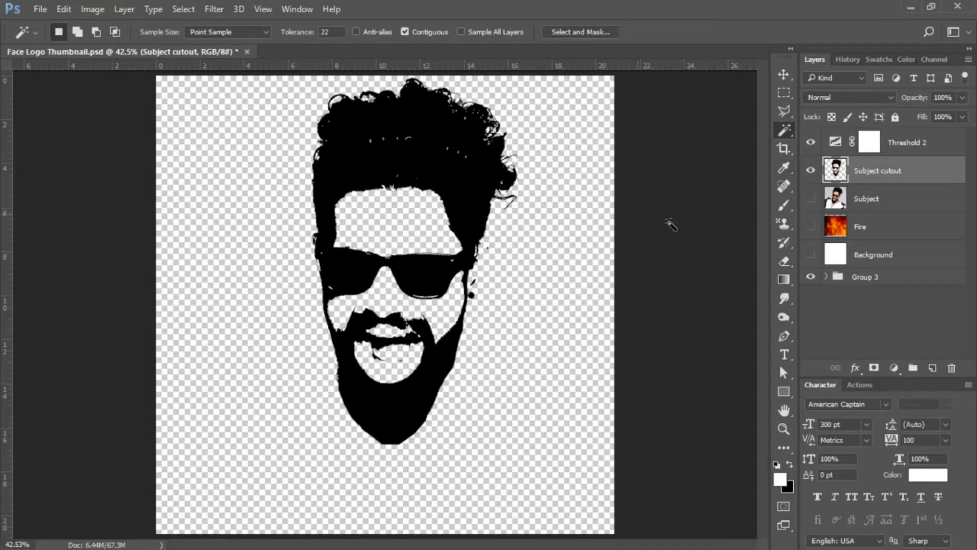
Step: Set up the Brush tool with black as the foreground colour, a 175 px size and 100% hardness
{"action": "left_click", "coordinate": [785, 205]}
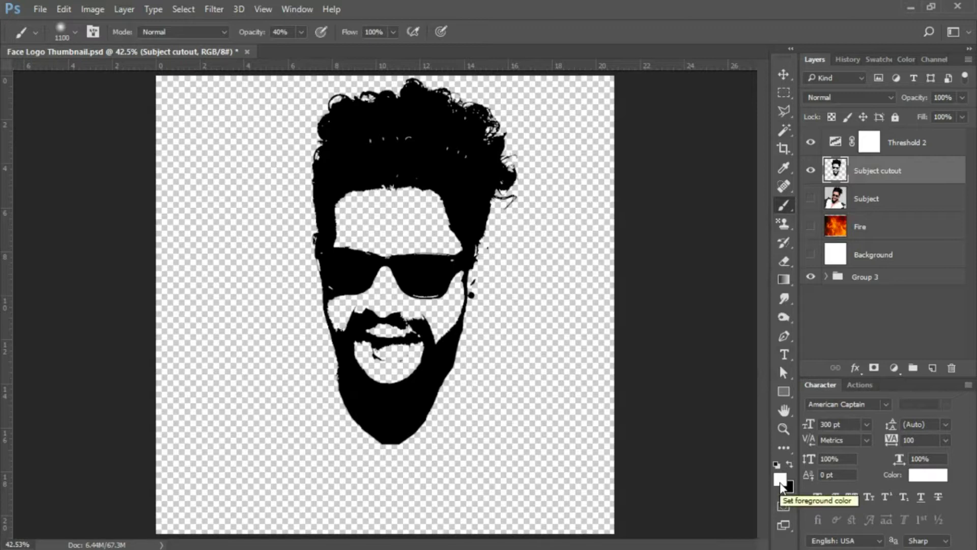
{"action": "key", "text": "x"}
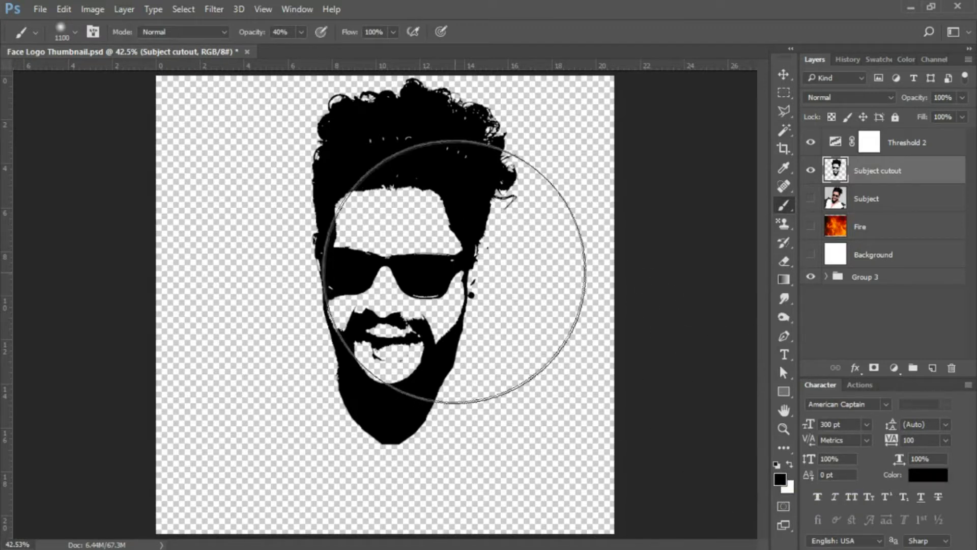
{"action": "key", "text": "bracketleft"}
{"action": "key", "text": "bracketleft"}
{"action": "key", "text": "bracketleft"}
{"action": "key", "text": "bracketleft"}
{"action": "key", "text": "bracketleft"}
{"action": "key", "text": "bracketleft"}
{"action": "key", "text": "bracketleft"}
{"action": "key", "text": "bracketleft"}
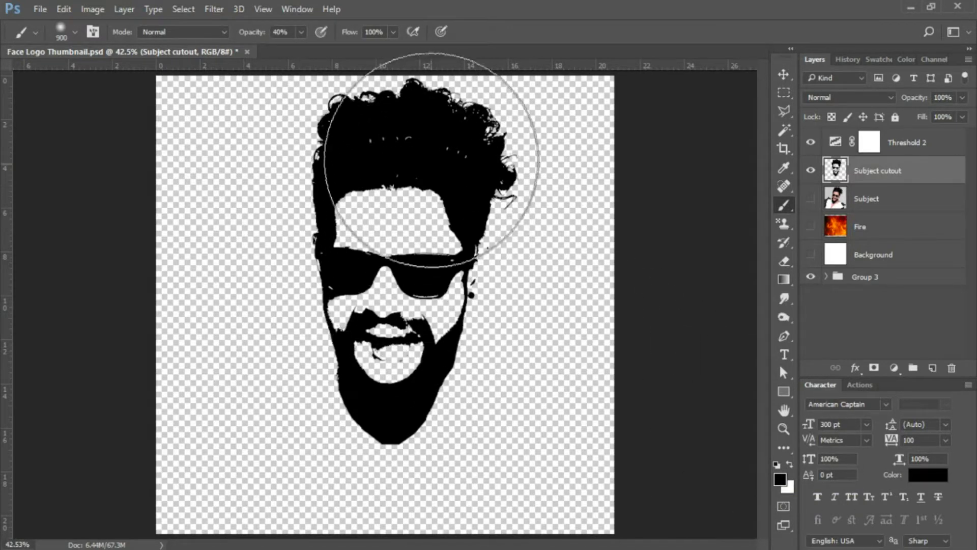
{"action": "key", "text": "bracketleft"}
{"action": "key", "text": "bracketleft"}
{"action": "key", "text": "bracketleft"}
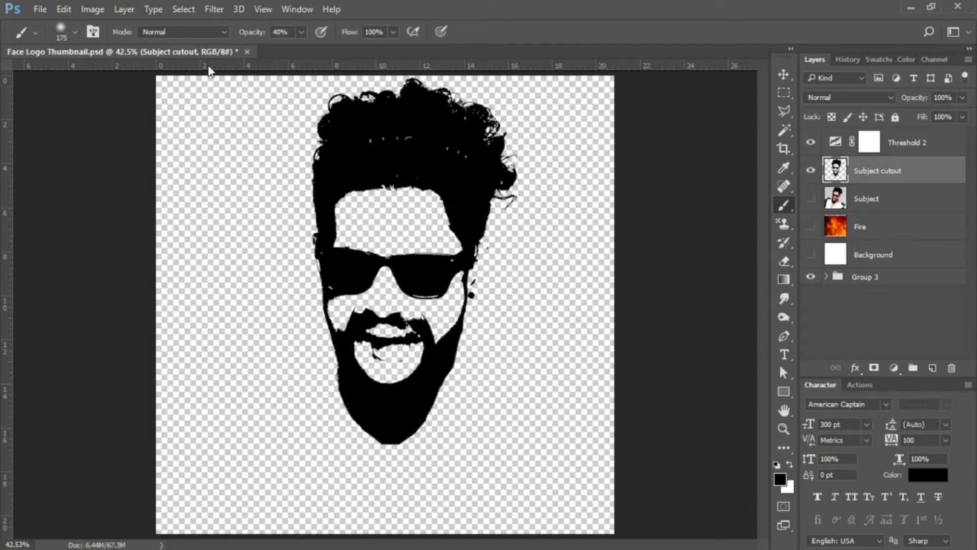
{"action": "left_click", "coordinate": [75, 31]}
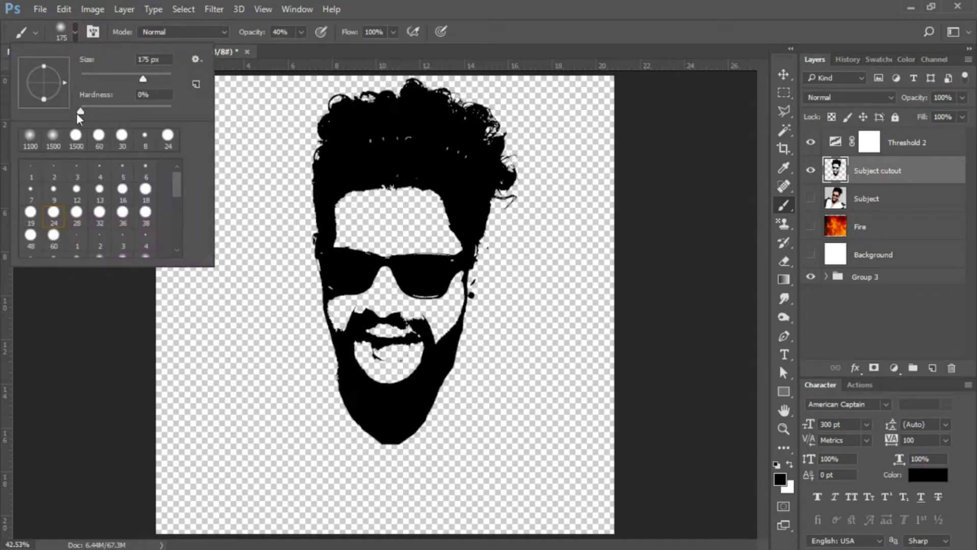
{"action": "left_click_drag", "start_coordinate": [80, 111], "coordinate": [171, 111]}
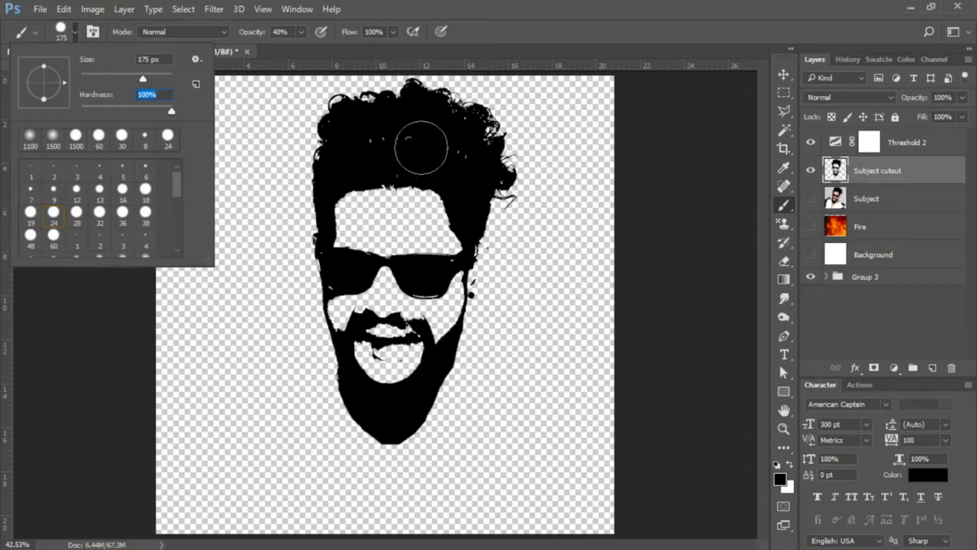
{"action": "left_click", "coordinate": [456, 159]}
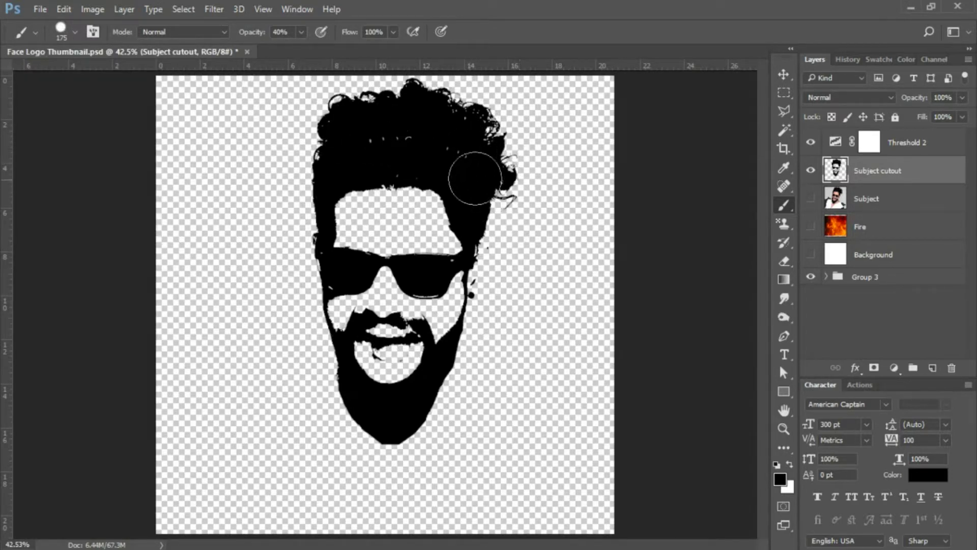
Step: Paint over the gaps inside the hair in black at 100% brush opacity, and reduce the brush size to 70 px
{"action": "left_click", "coordinate": [300, 33]}
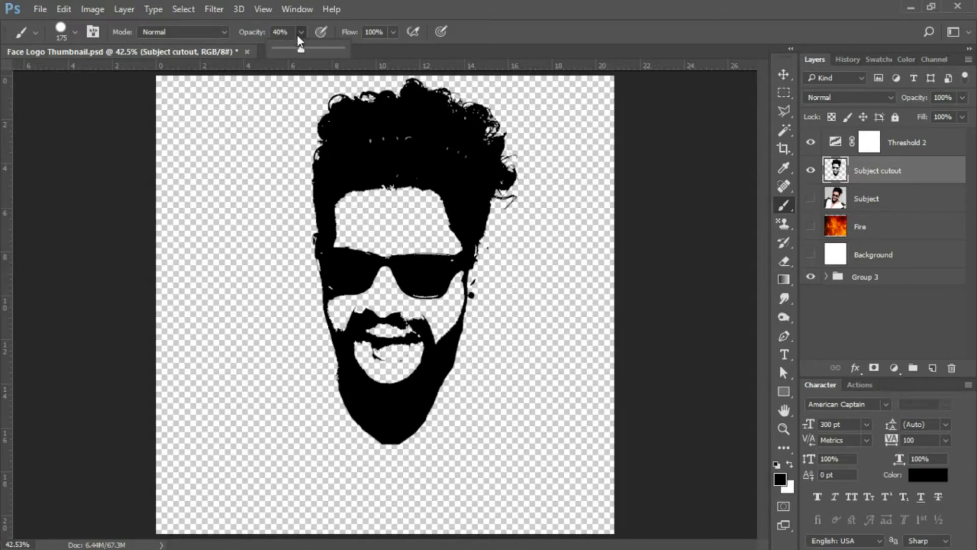
{"action": "left_click_drag", "start_coordinate": [302, 52], "coordinate": [344, 57]}
{"action": "mouse_move", "coordinate": [461, 157]}
{"action": "left_mouse_down"}
{"action": "mouse_move", "coordinate": [368, 142]}
{"action": "mouse_move", "coordinate": [395, 149]}
{"action": "left_mouse_up"}
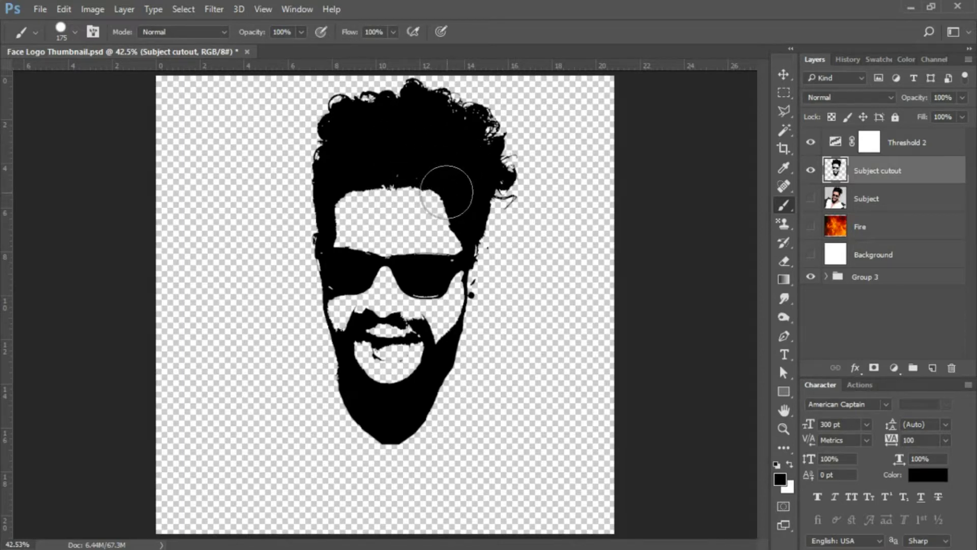
{"action": "key", "text": "bracketleft"}
{"action": "key", "text": "bracketleft"}
{"action": "key", "text": "bracketleft"}
{"action": "key", "text": "bracketleft"}
{"action": "key", "text": "bracketleft"}
{"action": "key", "text": "bracketleft"}
Step: Stamp the visible black face artwork into a new layer above the Threshold layer and show the Fire layer beneath it
{"action": "left_click", "coordinate": [922, 149]}
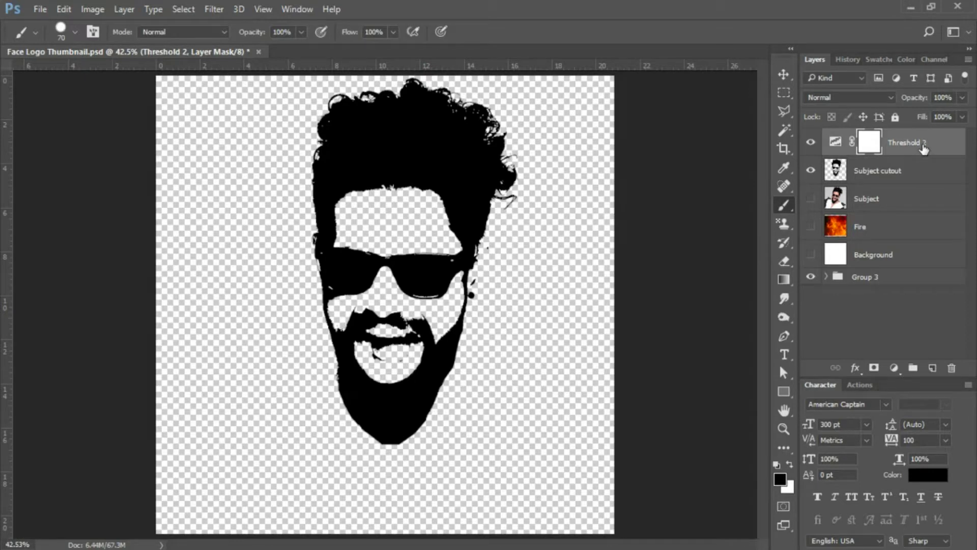
{"action": "key", "text": "ctrl+shift+alt+e"}
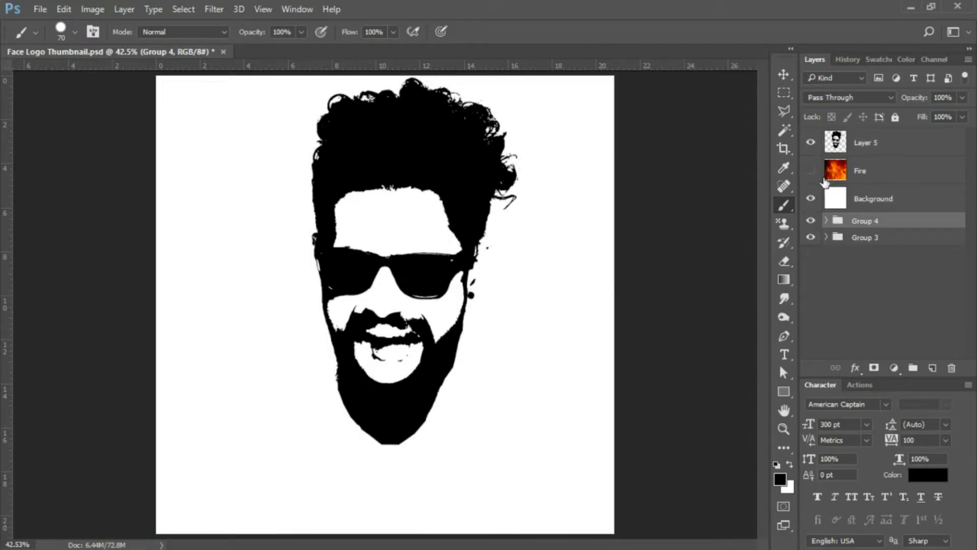
{"action": "left_click", "coordinate": [811, 171]}
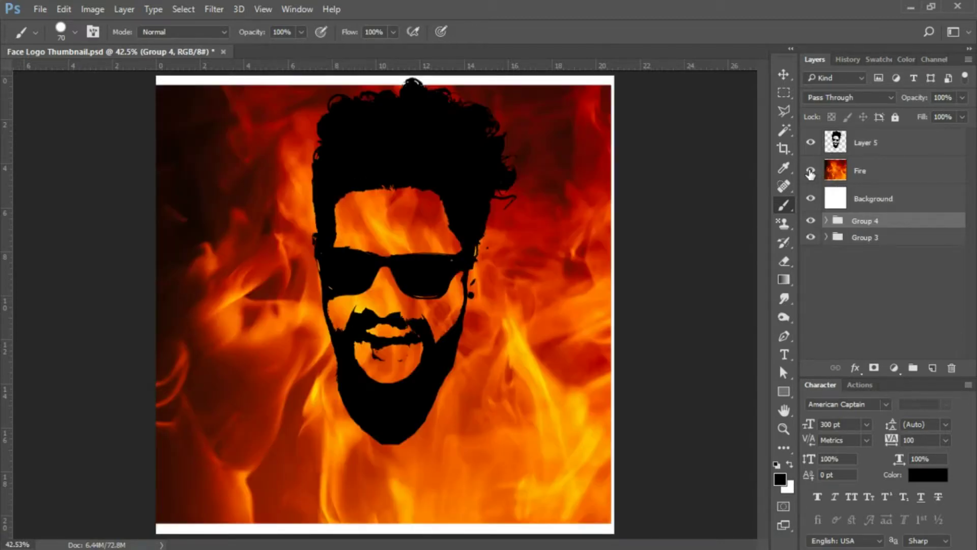
Step: Move the Fire layer above the black face layer and rename the face layer "Subject cutout"
{"action": "left_click", "coordinate": [891, 174]}
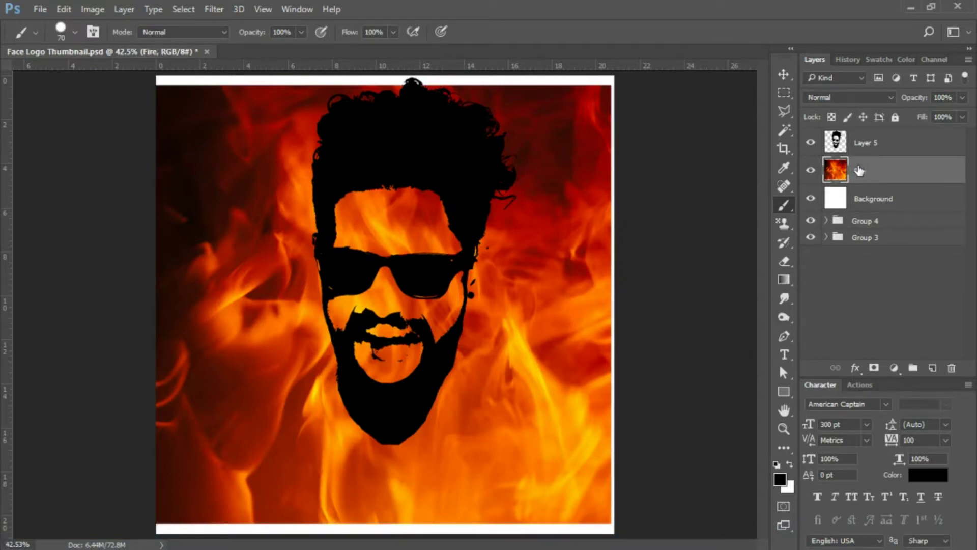
{"action": "left_click_drag", "start_coordinate": [880, 170], "coordinate": [882, 138]}
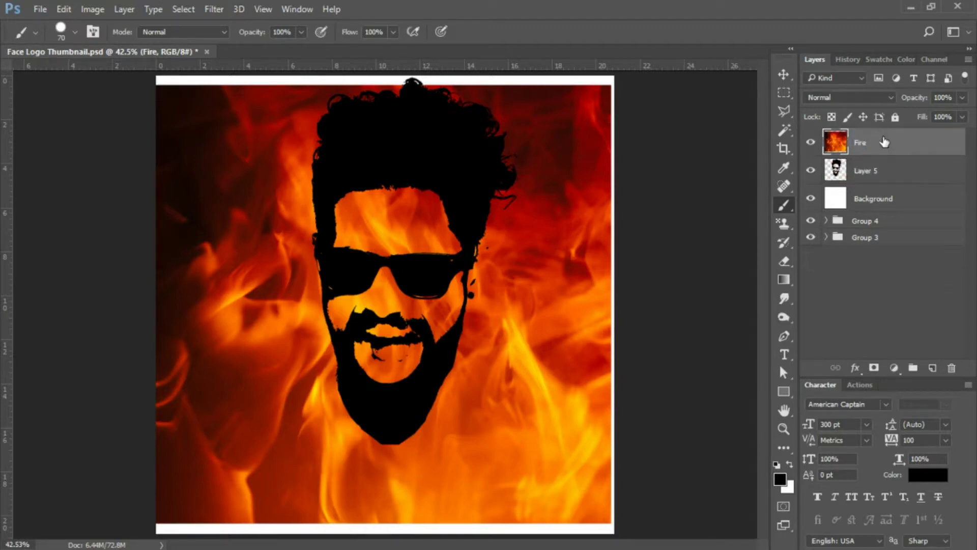
{"action": "double_click", "coordinate": [861, 171]}
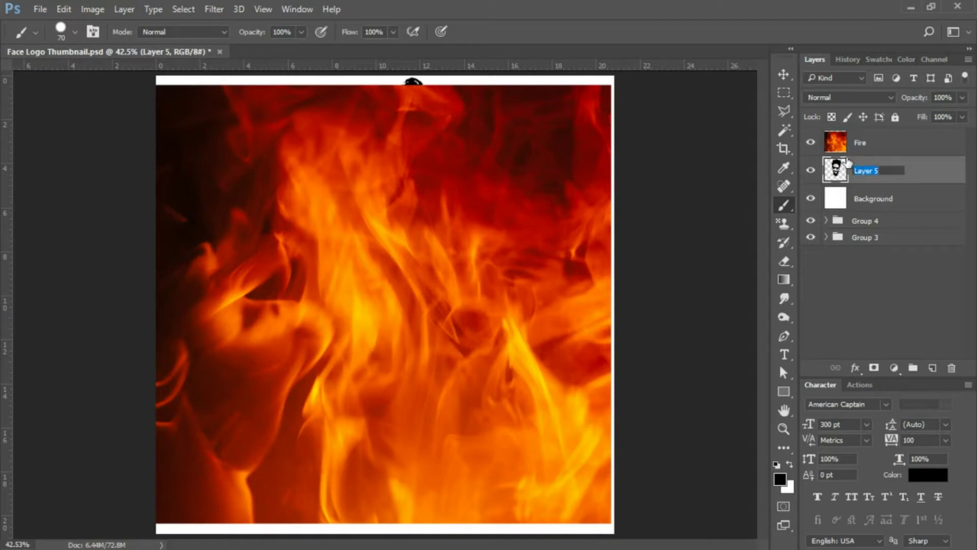
{"action": "type", "text": "Subject cutout"}
{"action": "left_click", "coordinate": [943, 172]}
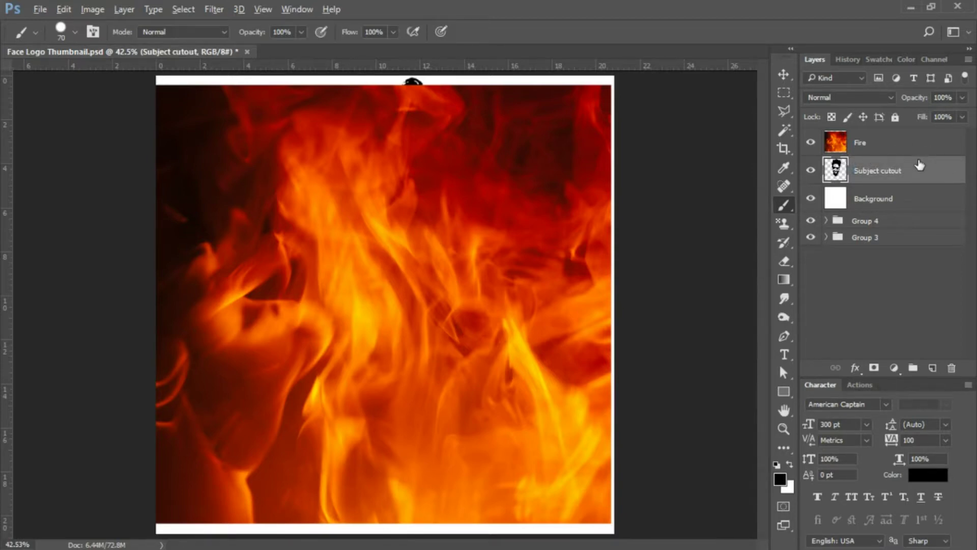
Step: Clip the Fire layer to the Subject cutout layer and shift the fire texture so it covers the topmost hair
{"action": "left_click_drag", "start_coordinate": [919, 165], "coordinate": [916, 153]}
{"action": "left_click", "coordinate": [916, 153], "text": "alt"}
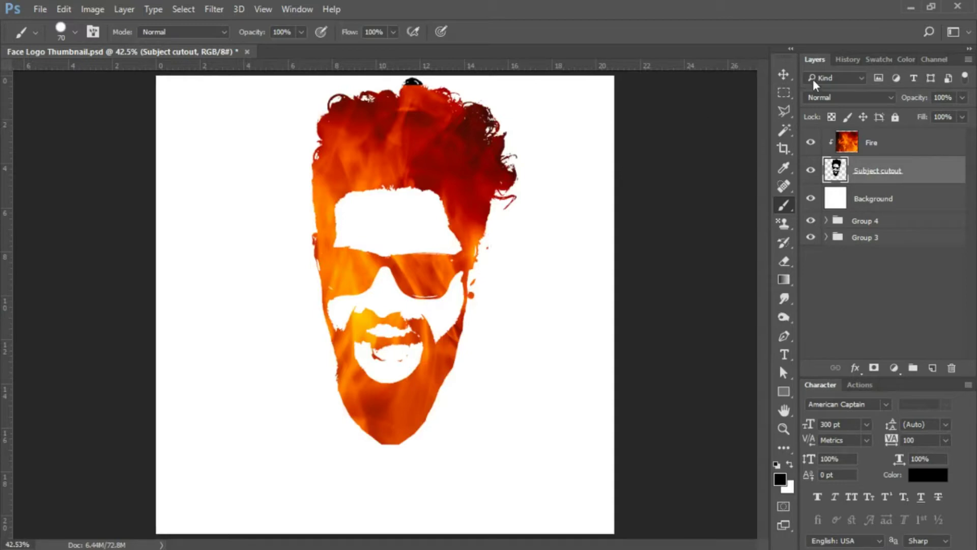
{"action": "left_click", "coordinate": [783, 74]}
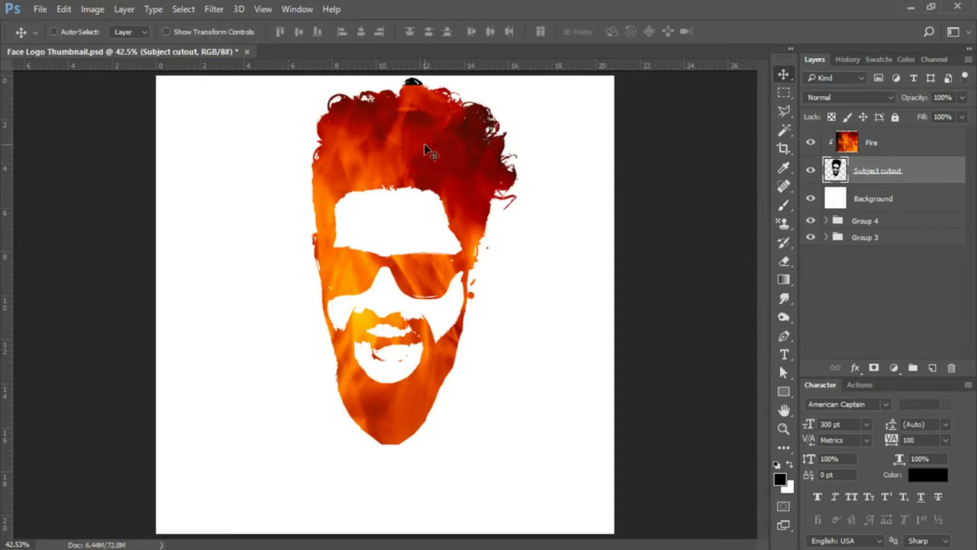
{"action": "left_click_drag", "start_coordinate": [426, 138], "coordinate": [414, 160]}
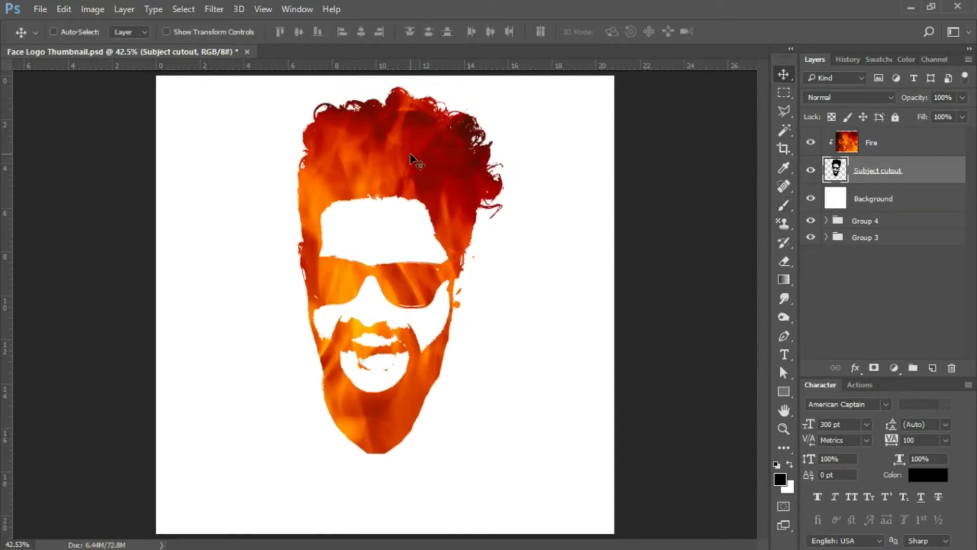
{"action": "key", "text": "ctrl+z"}
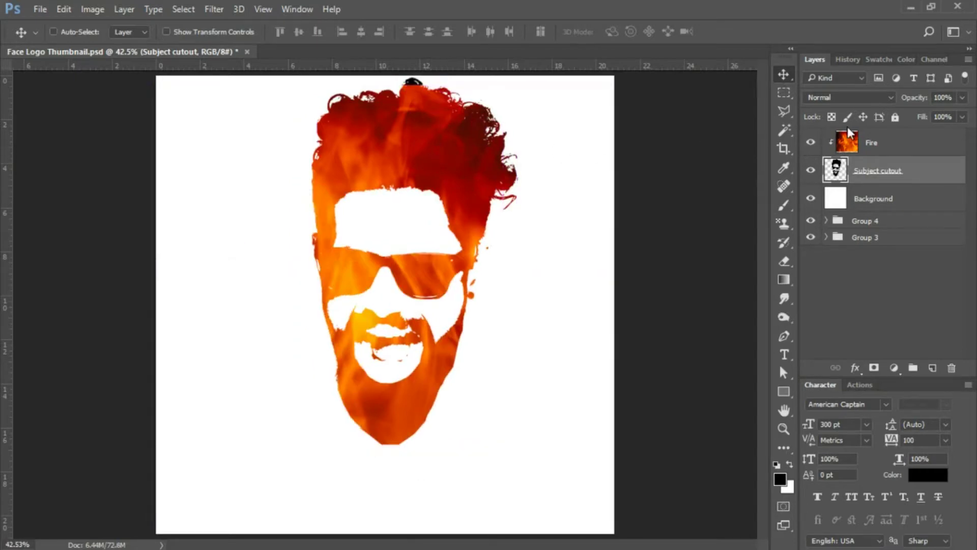
{"action": "left_click", "coordinate": [891, 146]}
{"action": "left_click_drag", "start_coordinate": [416, 155], "coordinate": [410, 149]}
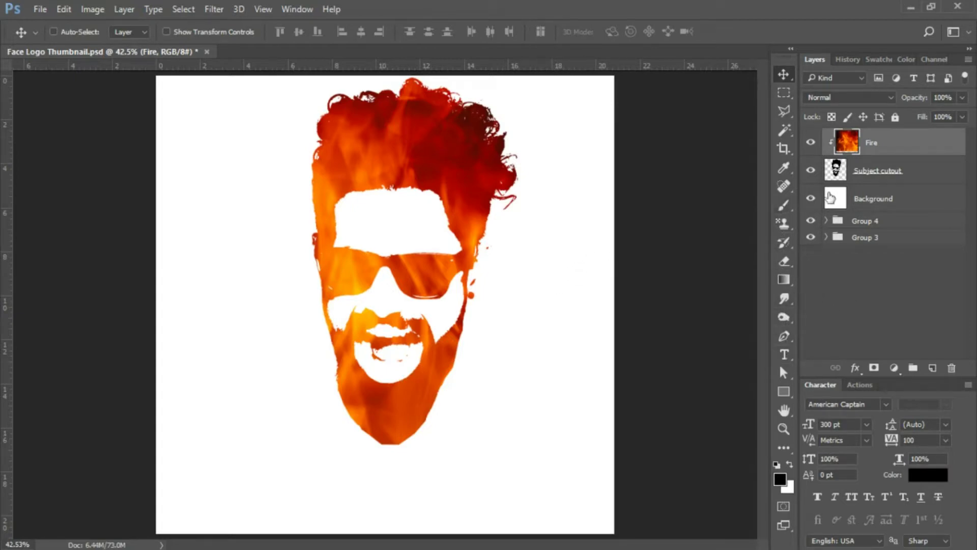
Step: Add a layer mask to the Fire layer and set the Brush tool to 700 px at 40% opacity
{"action": "left_click", "coordinate": [875, 368]}
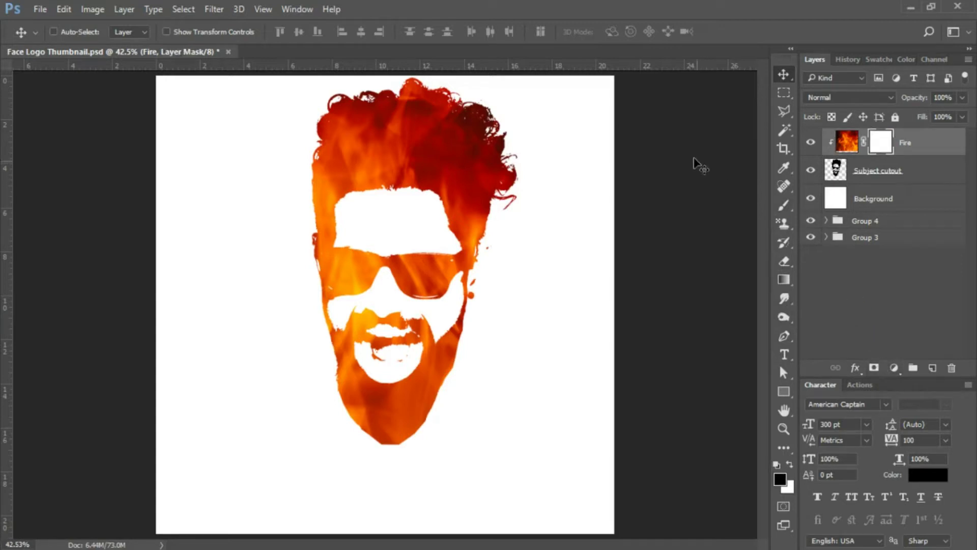
{"action": "left_click", "coordinate": [784, 206]}
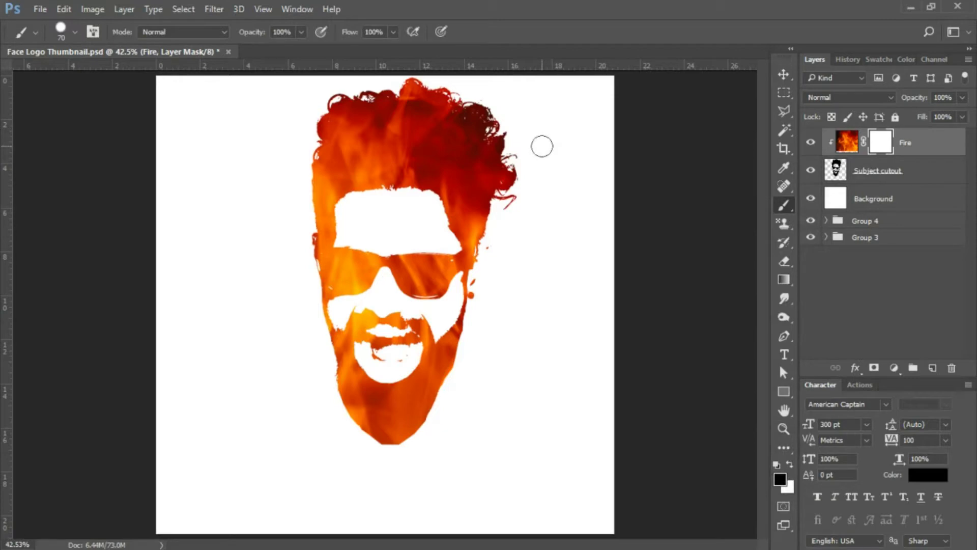
{"action": "key", "text": "bracketright"}
{"action": "key", "text": "bracketright"}
{"action": "key", "text": "bracketright"}
{"action": "key", "text": "bracketright"}
{"action": "key", "text": "bracketright"}
{"action": "key", "text": "bracketright"}
{"action": "key", "text": "bracketright"}
{"action": "key", "text": "bracketright"}
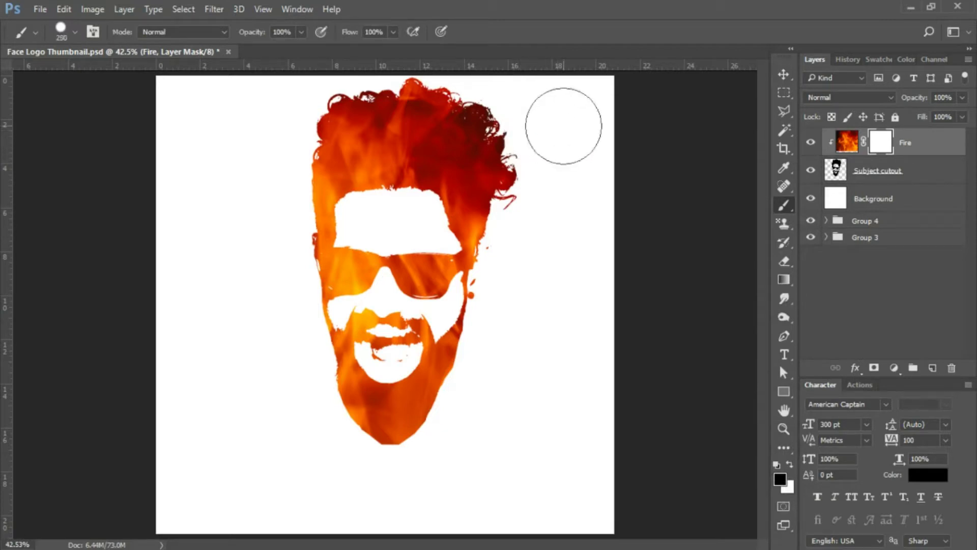
{"action": "key", "text": "bracketright"}
{"action": "key", "text": "bracketright"}
{"action": "key", "text": "bracketright"}
{"action": "key", "text": "bracketright"}
{"action": "key", "text": "bracketright"}
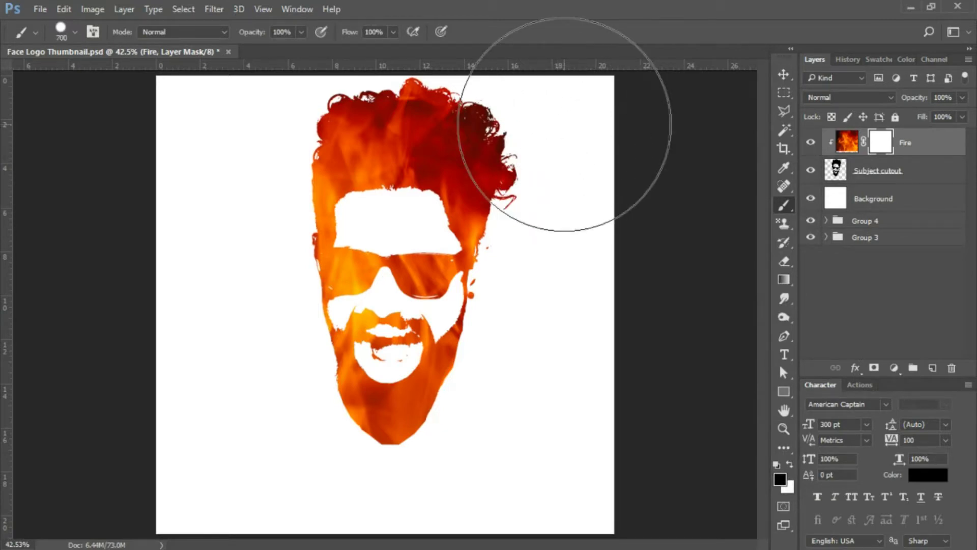
{"action": "key", "text": "ctrl+minus"}
{"action": "key", "text": "ctrl+minus"}
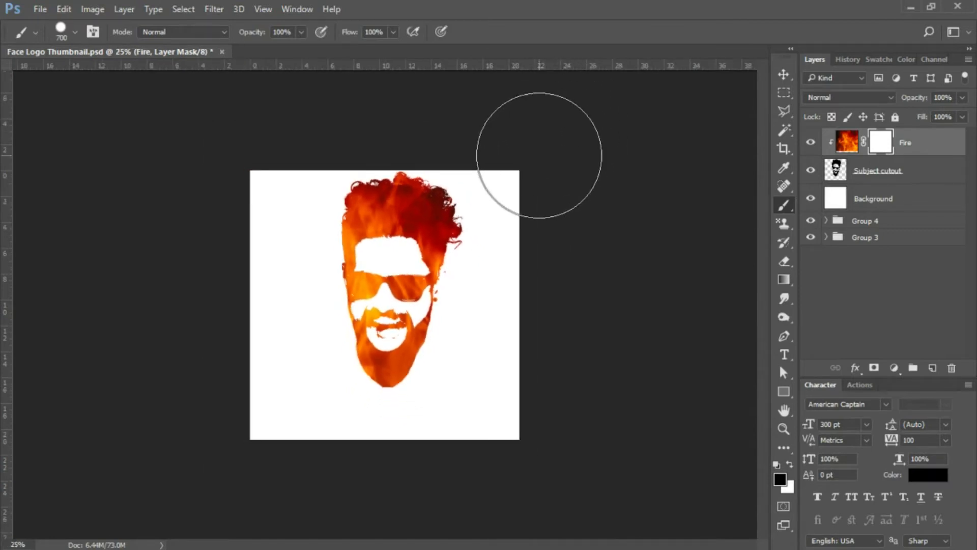
{"action": "key", "text": "ctrl+minus"}
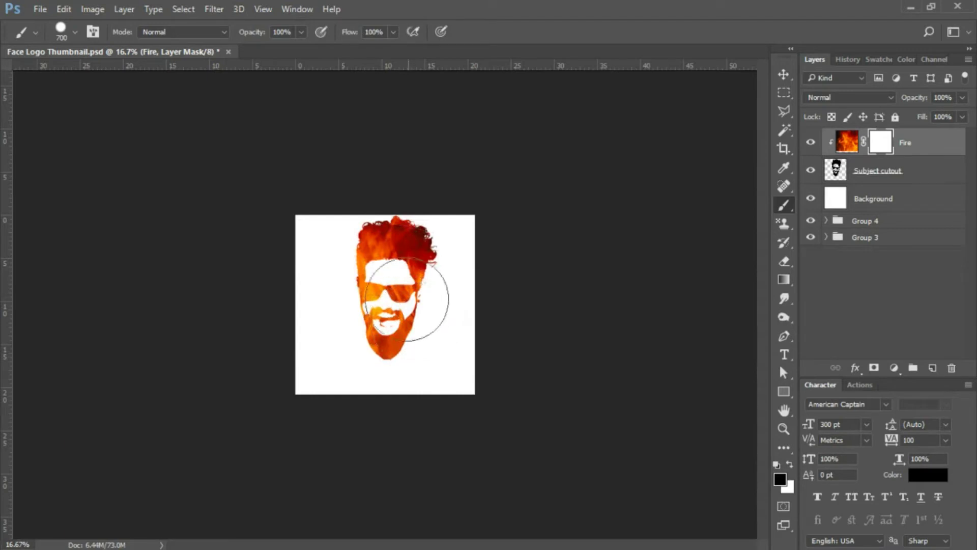
{"action": "left_click", "coordinate": [293, 32]}
{"action": "left_click_drag", "start_coordinate": [294, 32], "coordinate": [236, 36]}
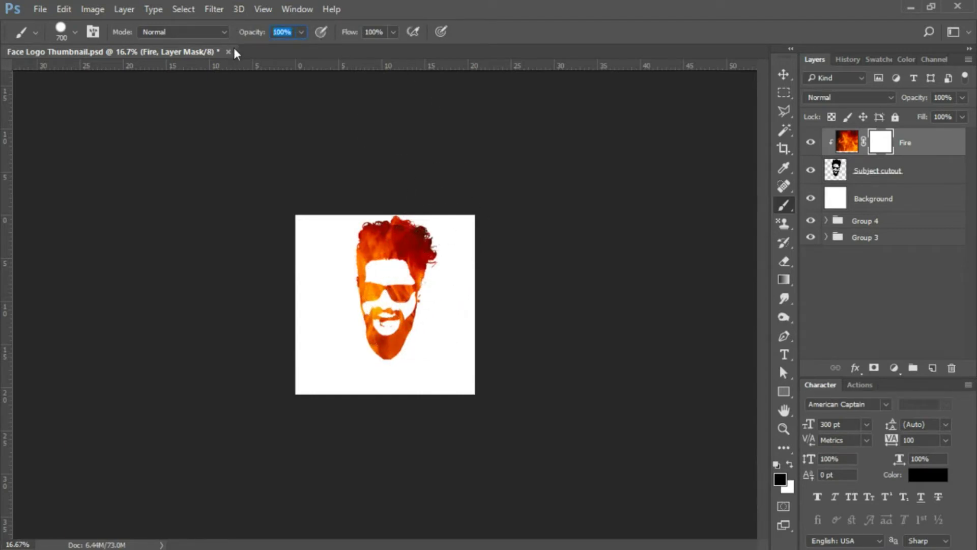
{"action": "type", "text": "40"}
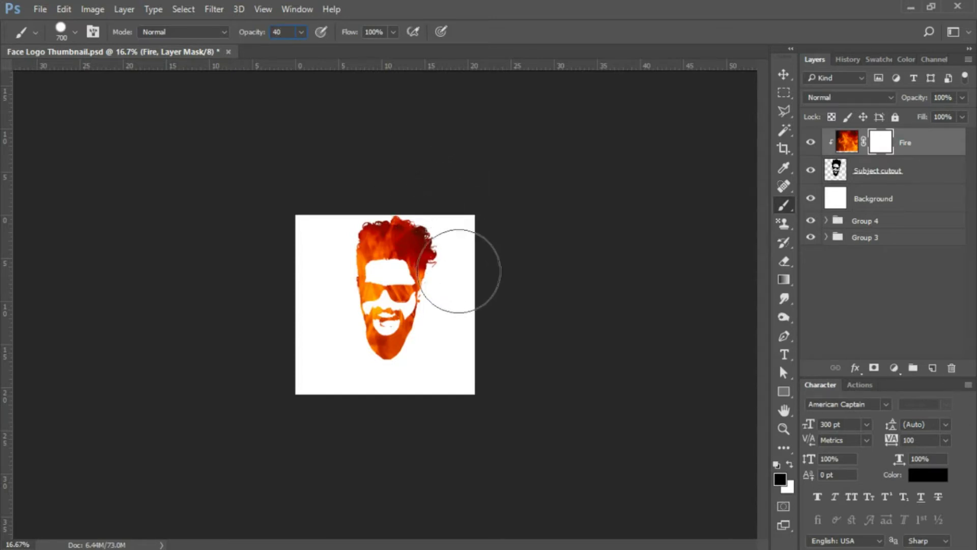
{"action": "left_click", "coordinate": [454, 267]}
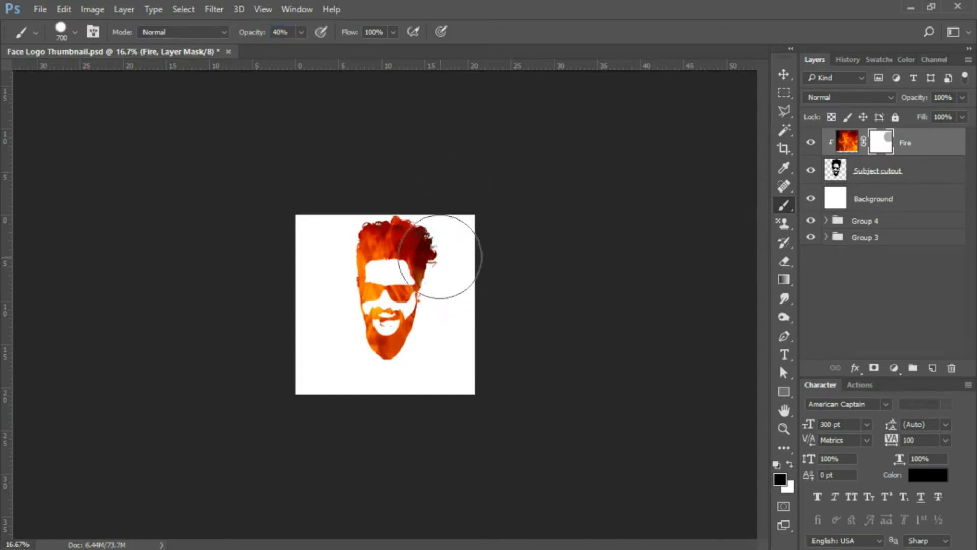
{"action": "left_click", "coordinate": [439, 256]}
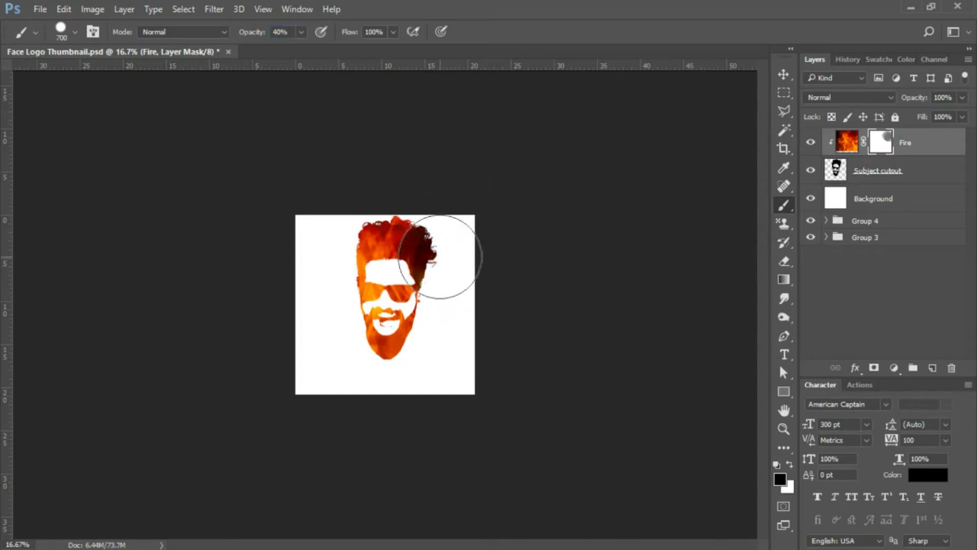
{"action": "left_click", "coordinate": [843, 59]}
{"action": "left_click", "coordinate": [865, 320]}
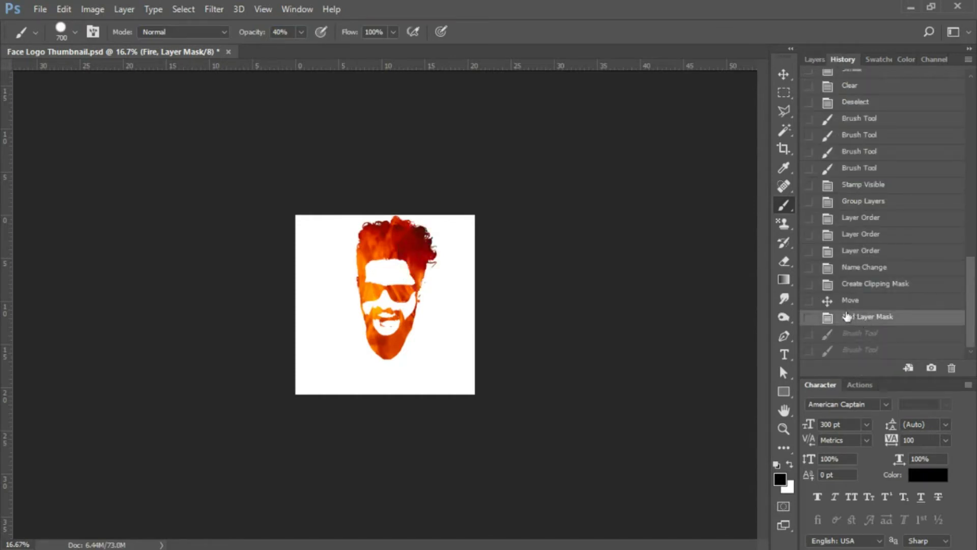
{"action": "left_click", "coordinate": [814, 60]}
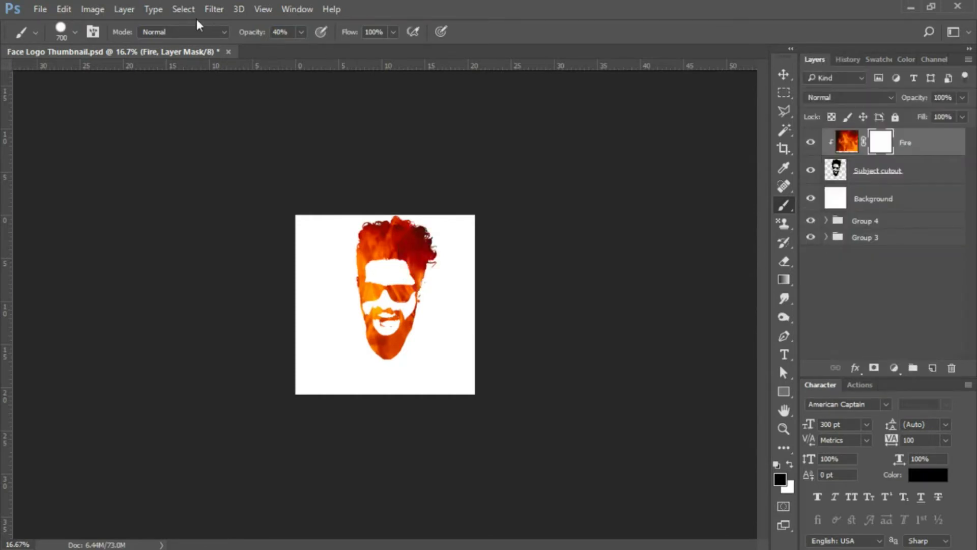
Step: Set the brush hardness to 0% and paint black on the Fire mask over both sides of the hair and face
{"action": "left_click", "coordinate": [75, 33]}
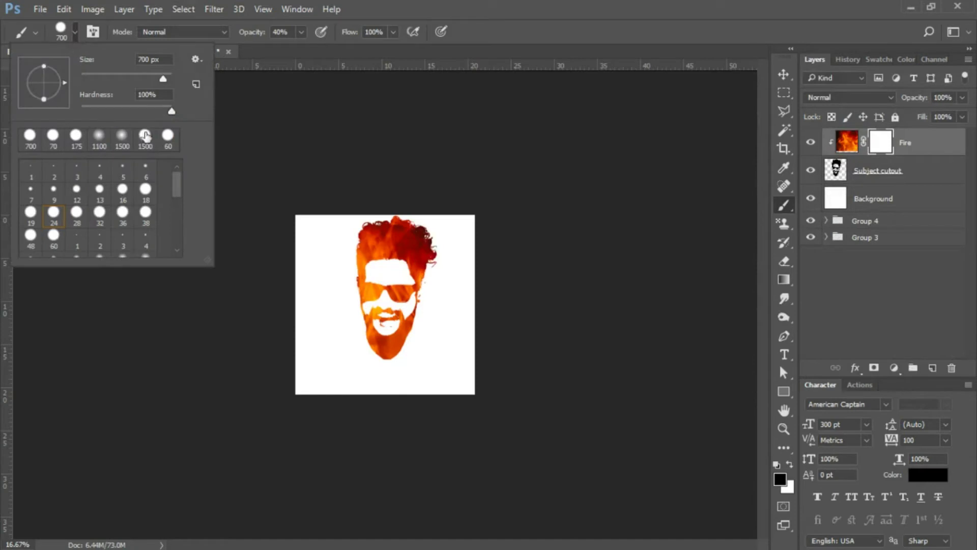
{"action": "left_click_drag", "start_coordinate": [175, 109], "coordinate": [29, 112]}
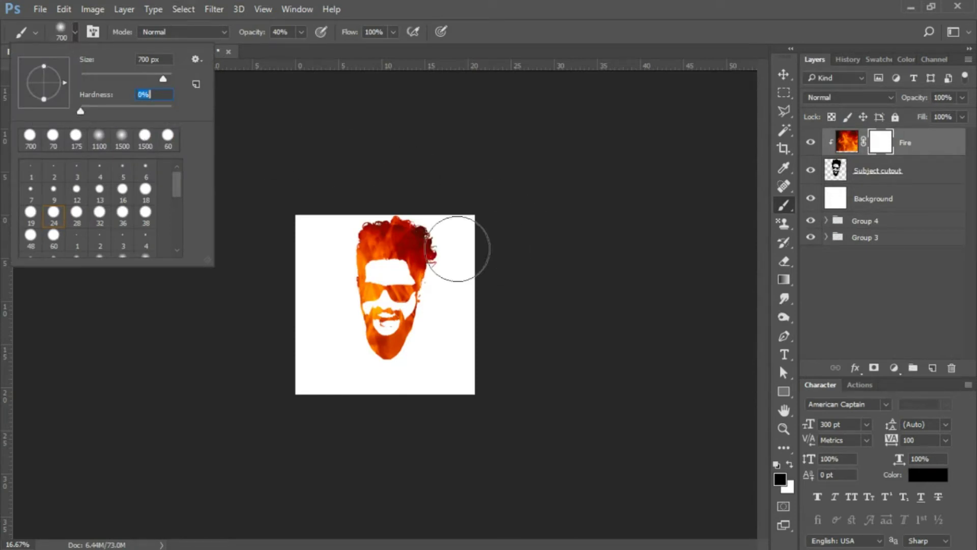
{"action": "left_click", "coordinate": [559, 11]}
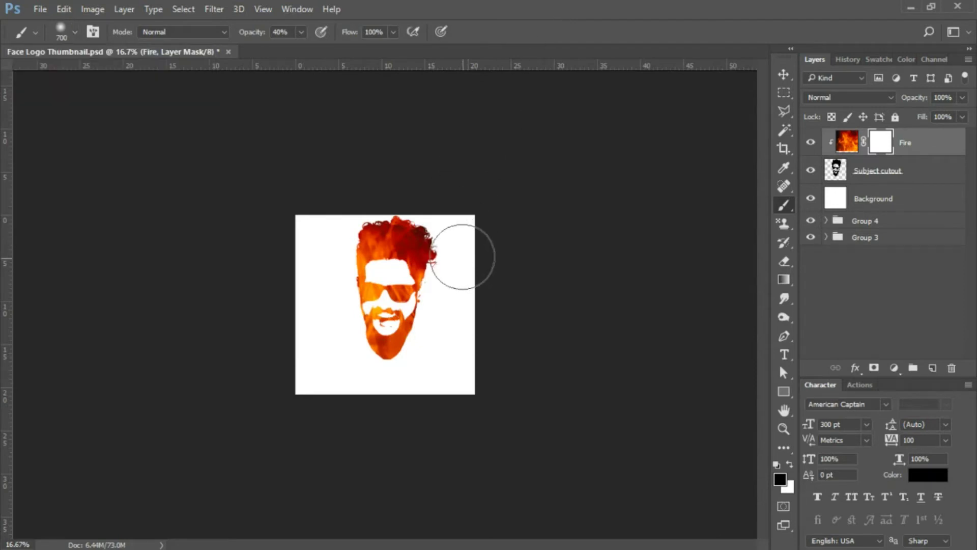
{"action": "mouse_move", "coordinate": [460, 262]}
{"action": "left_mouse_down"}
{"action": "mouse_move", "coordinate": [454, 277]}
{"action": "mouse_move", "coordinate": [455, 256]}
{"action": "mouse_move", "coordinate": [430, 297]}
{"action": "mouse_move", "coordinate": [449, 255]}
{"action": "left_mouse_up"}
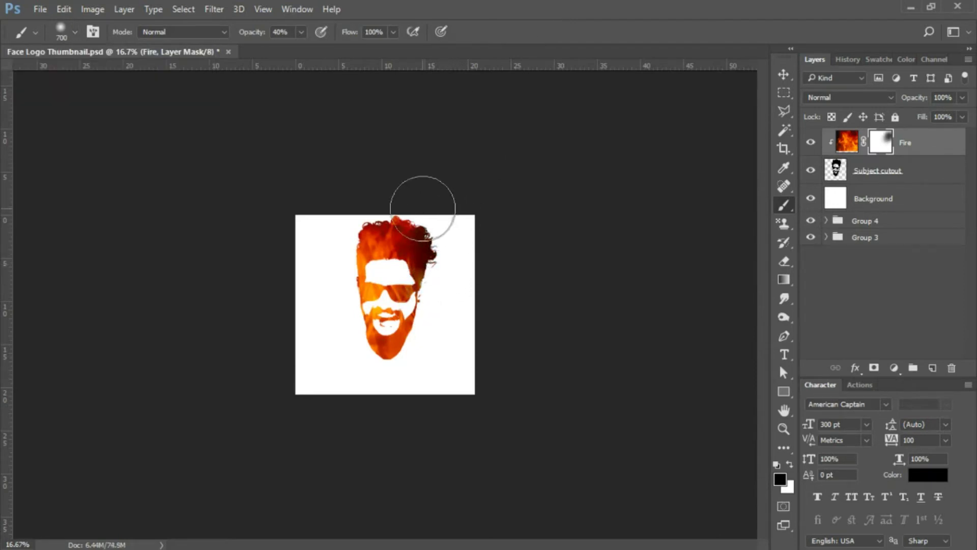
{"action": "mouse_move", "coordinate": [344, 209]}
{"action": "left_mouse_down"}
{"action": "mouse_move", "coordinate": [333, 237]}
{"action": "mouse_move", "coordinate": [329, 228]}
{"action": "mouse_move", "coordinate": [343, 271]}
{"action": "mouse_move", "coordinate": [347, 227]}
{"action": "mouse_move", "coordinate": [361, 240]}
{"action": "mouse_move", "coordinate": [349, 255]}
{"action": "mouse_move", "coordinate": [355, 274]}
{"action": "mouse_move", "coordinate": [359, 232]}
{"action": "mouse_move", "coordinate": [371, 231]}
{"action": "mouse_move", "coordinate": [354, 285]}
{"action": "mouse_move", "coordinate": [374, 279]}
{"action": "mouse_move", "coordinate": [365, 276]}
{"action": "mouse_move", "coordinate": [355, 301]}
{"action": "mouse_move", "coordinate": [356, 350]}
{"action": "left_mouse_up"}
{"action": "left_click_drag", "start_coordinate": [436, 292], "coordinate": [443, 293]}
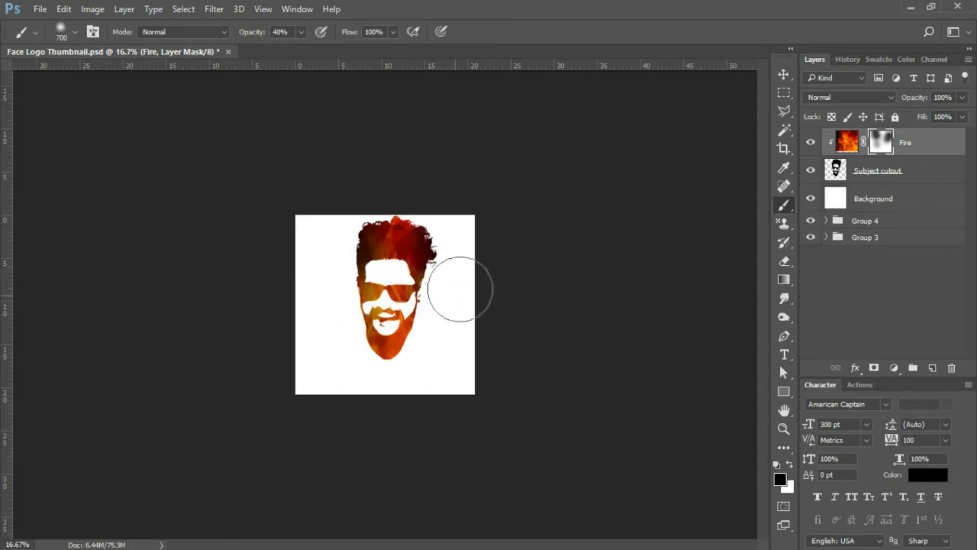
{"action": "left_click", "coordinate": [444, 239]}
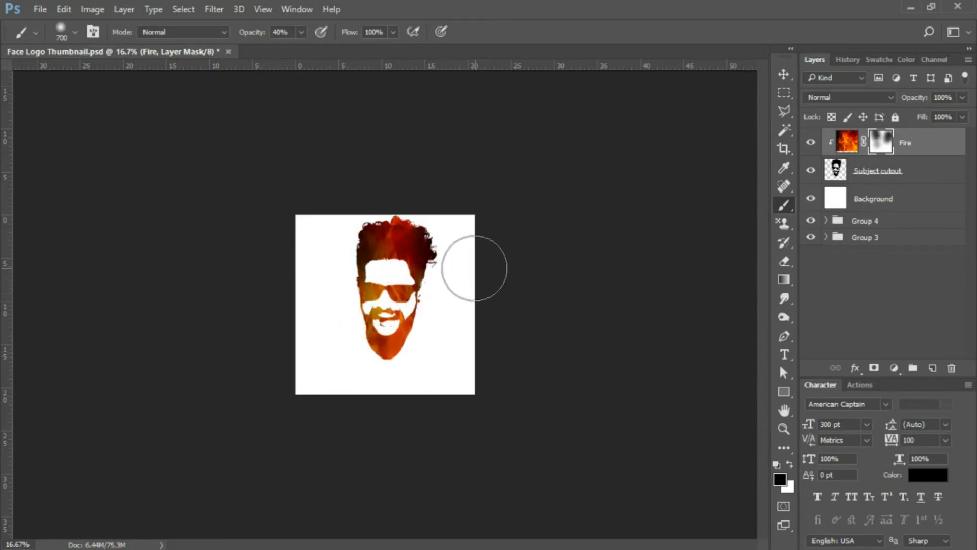
{"action": "left_click", "coordinate": [428, 270]}
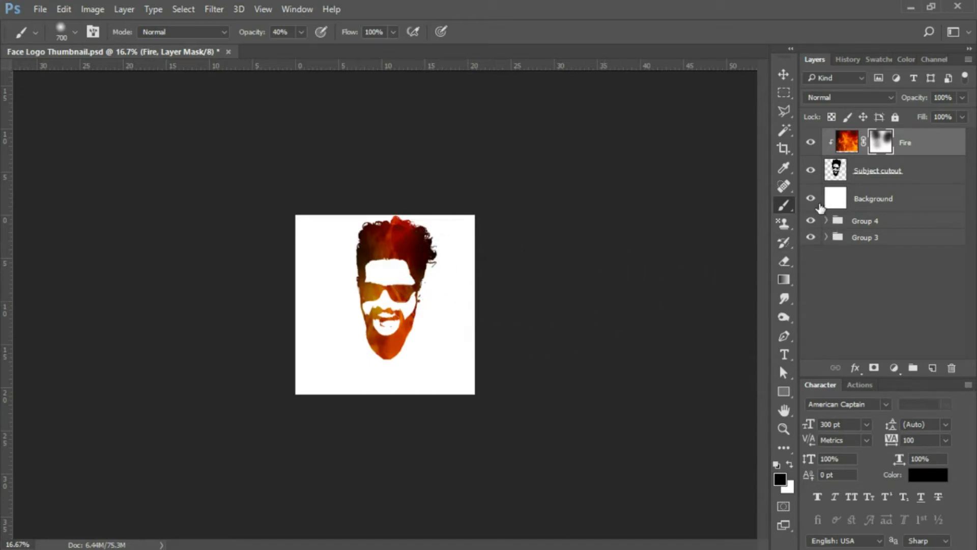
Step: Add a "Face logo" text layer across the chin in the lower part of the canvas
{"action": "left_click", "coordinate": [784, 356]}
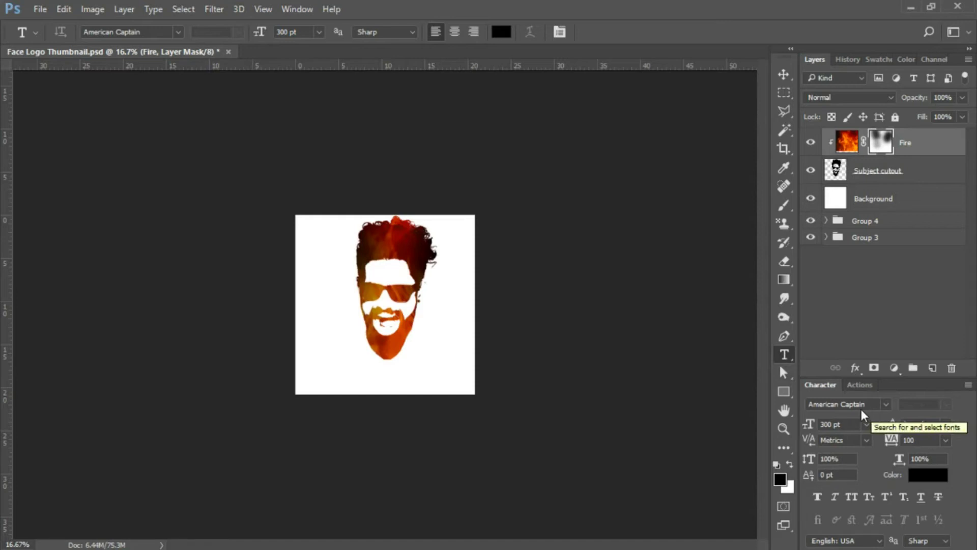
{"action": "left_click", "coordinate": [347, 370]}
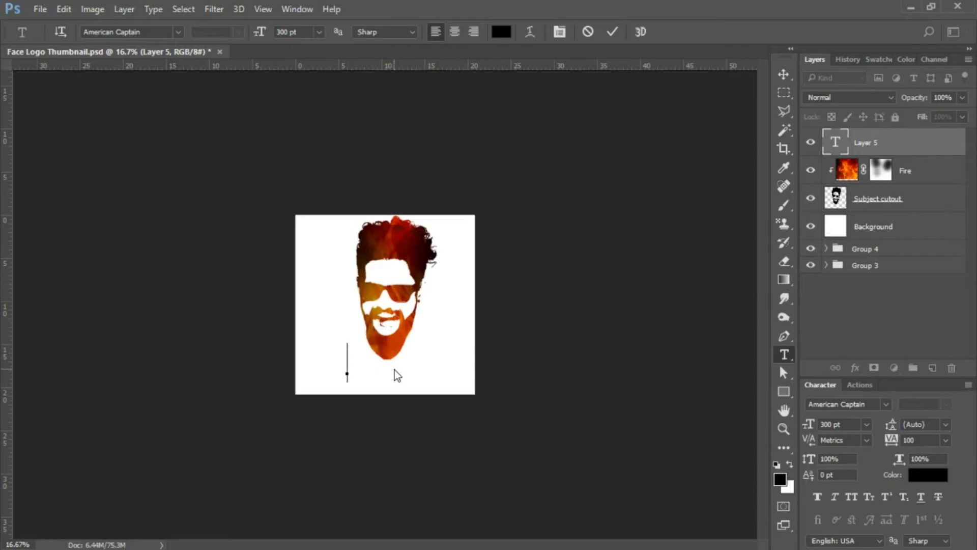
{"action": "type", "text": "FACE"}
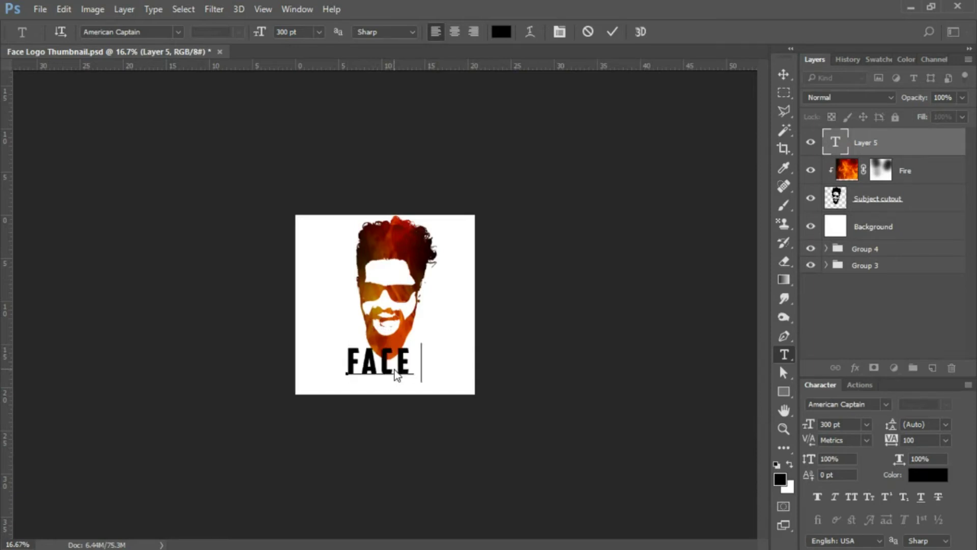
{"action": "type", "text": " LOG"}
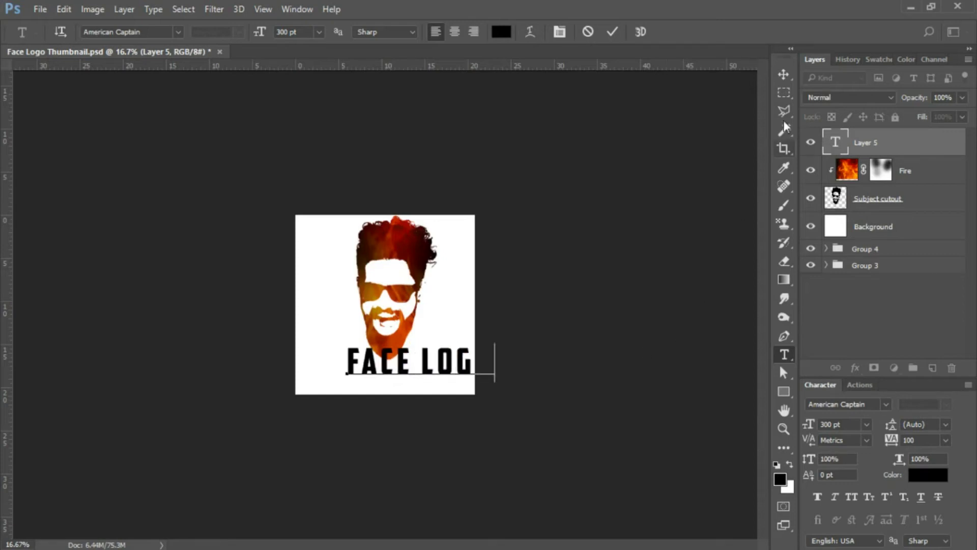
{"action": "left_click", "coordinate": [786, 74]}
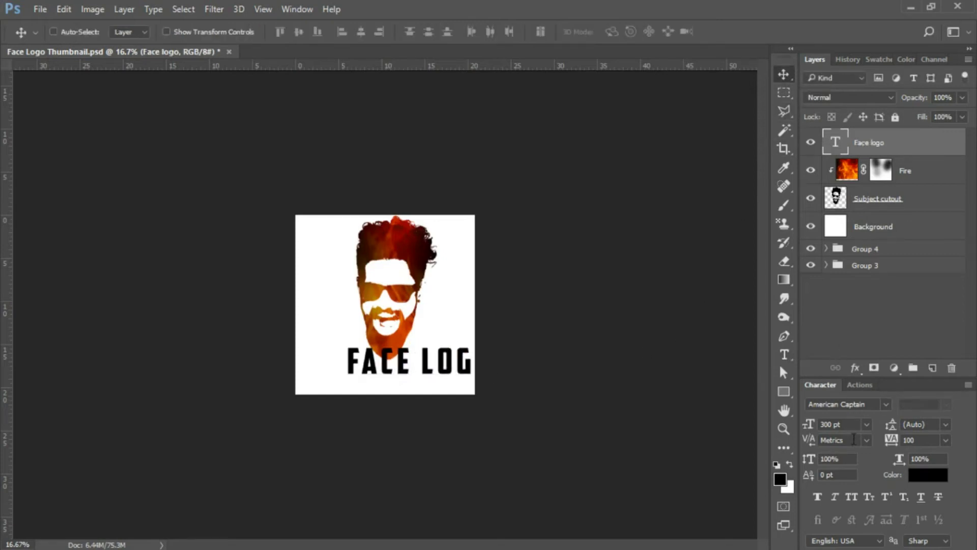
Step: Reduce the font size of the Face logo text layer to 200 pt
{"action": "left_click", "coordinate": [866, 424]}
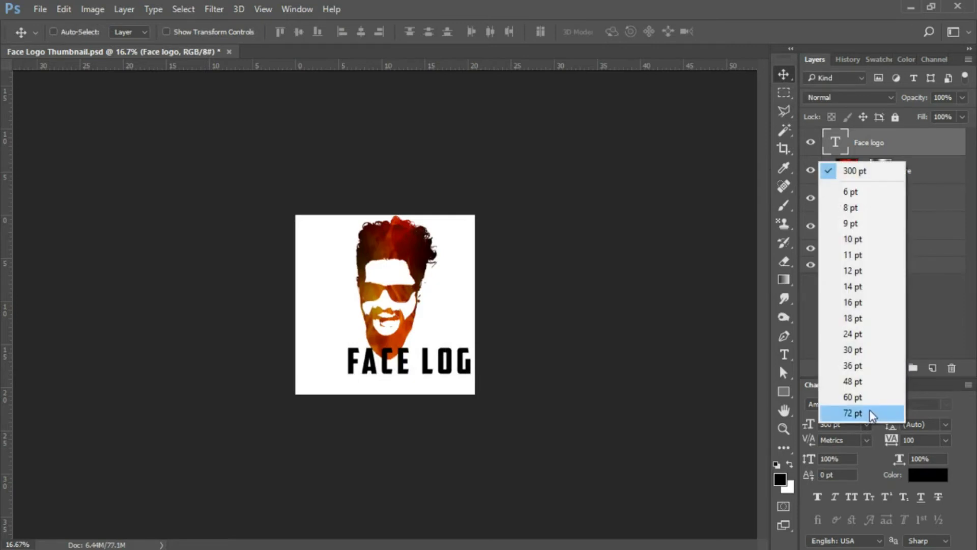
{"action": "left_click", "coordinate": [868, 459]}
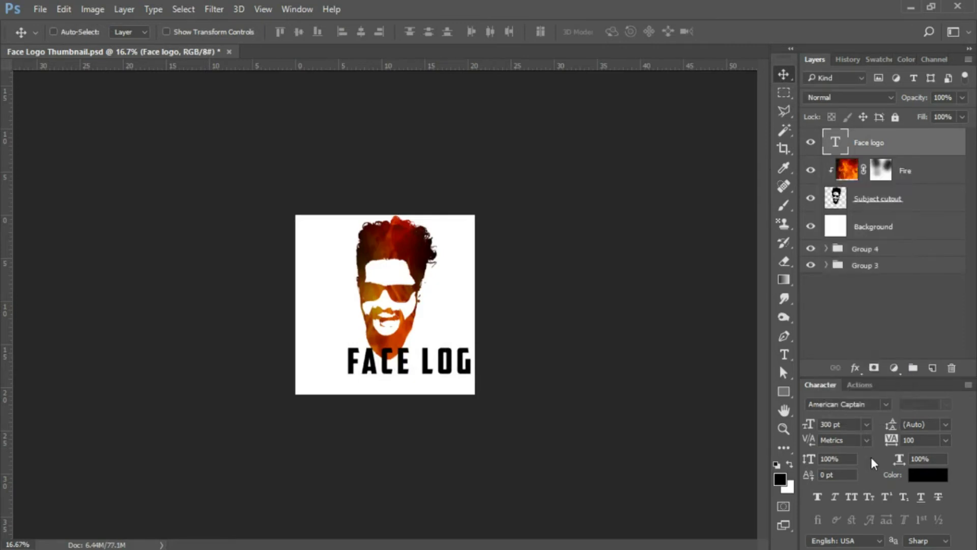
{"action": "left_click", "coordinate": [842, 424]}
{"action": "type", "text": "200"}
{"action": "key", "text": "Return"}
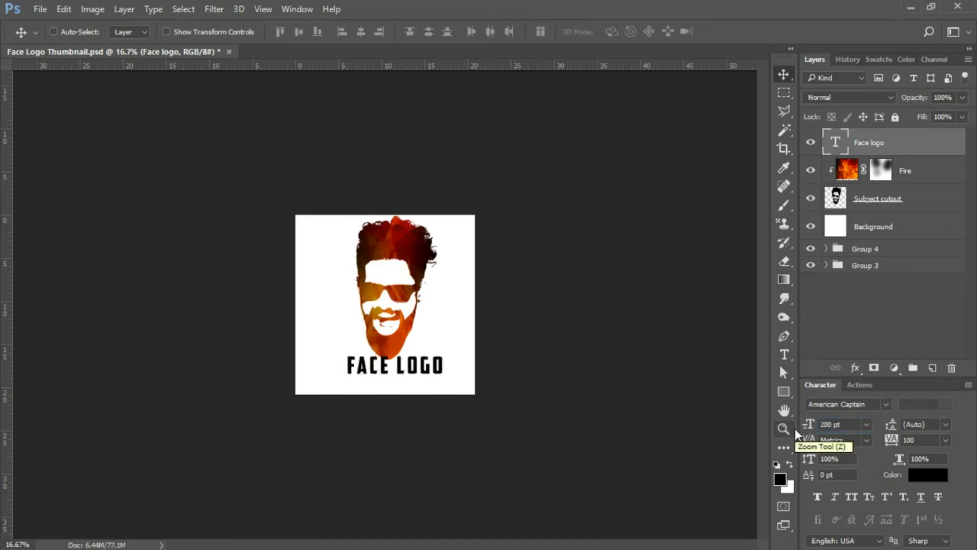
Step: Set the Face logo text to 150 pt and move it slightly down so it sits centred just below the beard
{"action": "left_click", "coordinate": [842, 424]}
{"action": "type", "text": "150"}
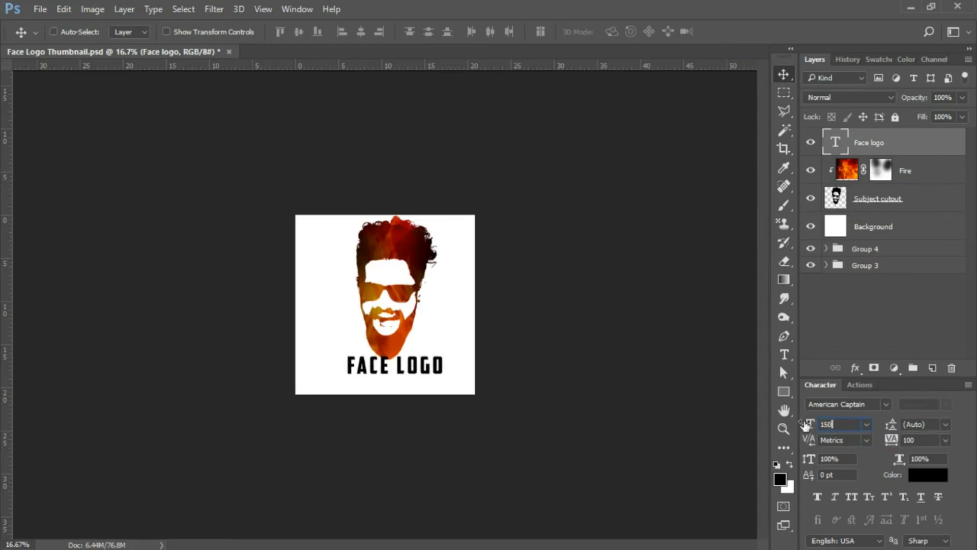
{"action": "key", "text": "Return"}
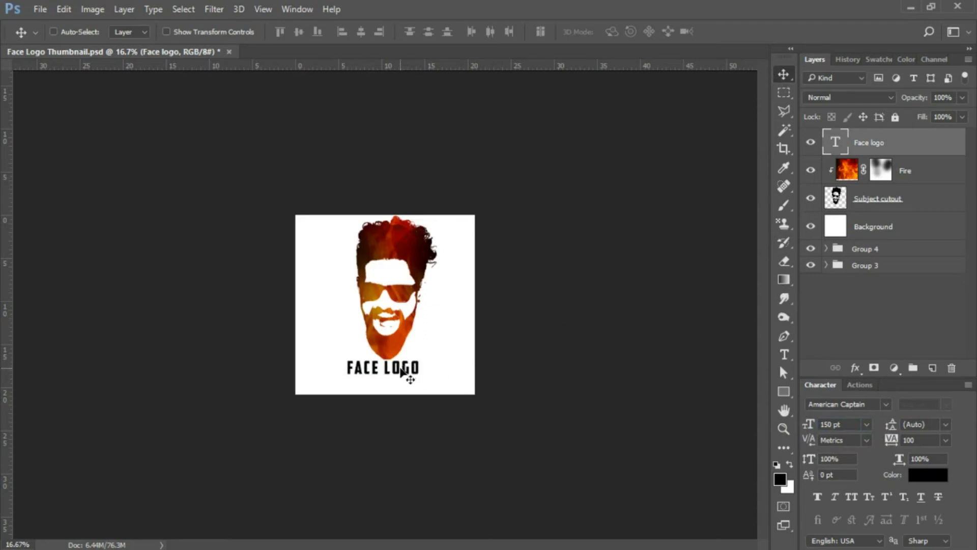
{"action": "mouse_move", "coordinate": [400, 375]}
{"action": "left_mouse_down"}
{"action": "mouse_move", "coordinate": [407, 390]}
{"action": "mouse_move", "coordinate": [405, 377]}
{"action": "left_mouse_up"}
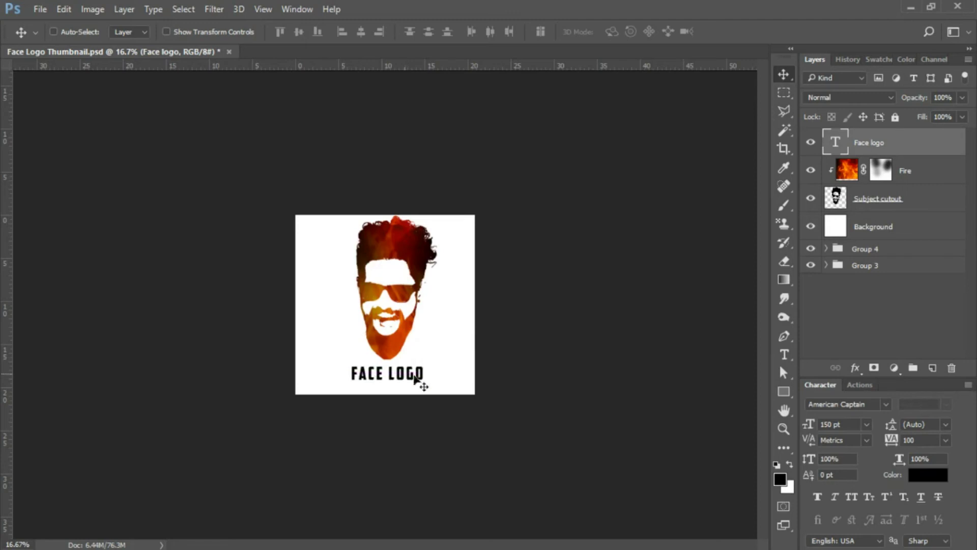
Step: Duplicate the masked Fire layer to above the Face logo text layer and clip the copy to the text
{"action": "left_click", "coordinate": [842, 174]}
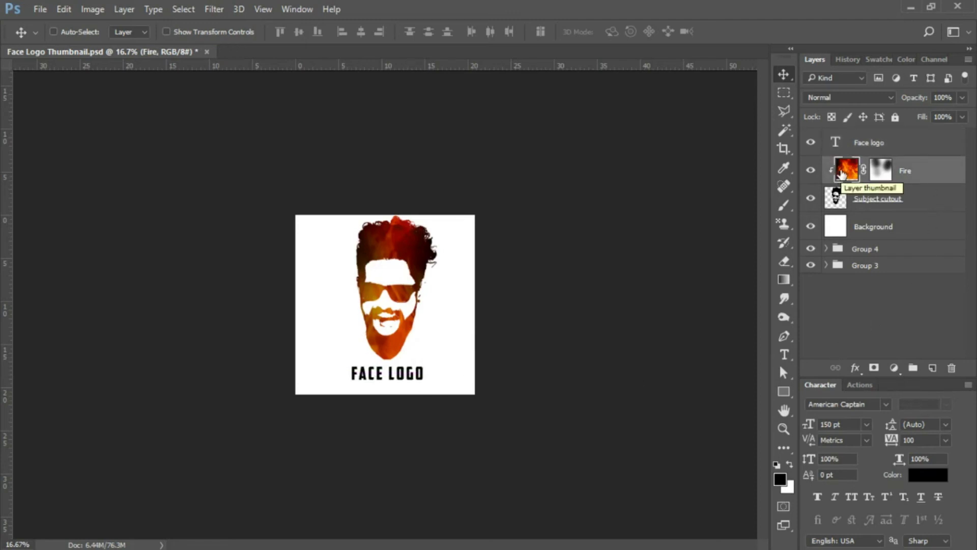
{"action": "right_click", "coordinate": [843, 174]}
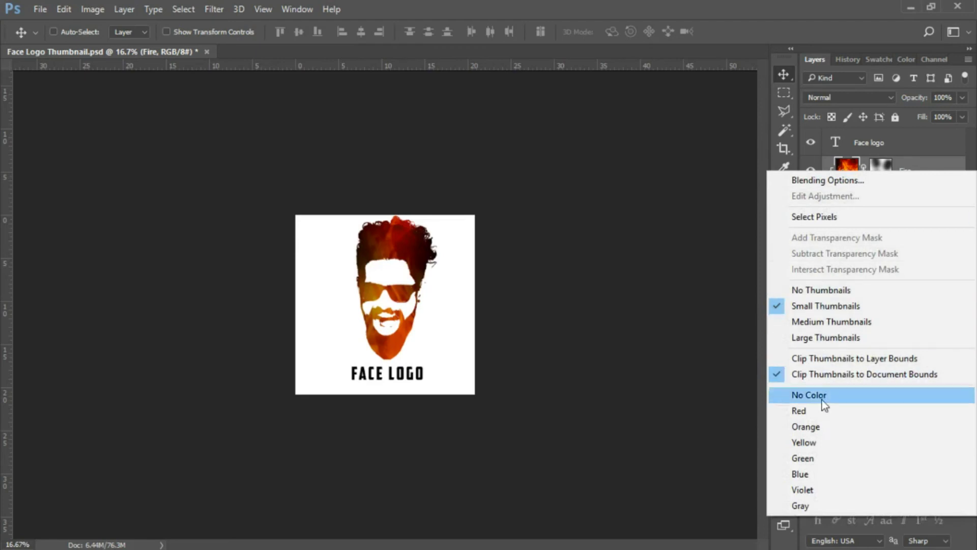
{"action": "left_click", "coordinate": [941, 167]}
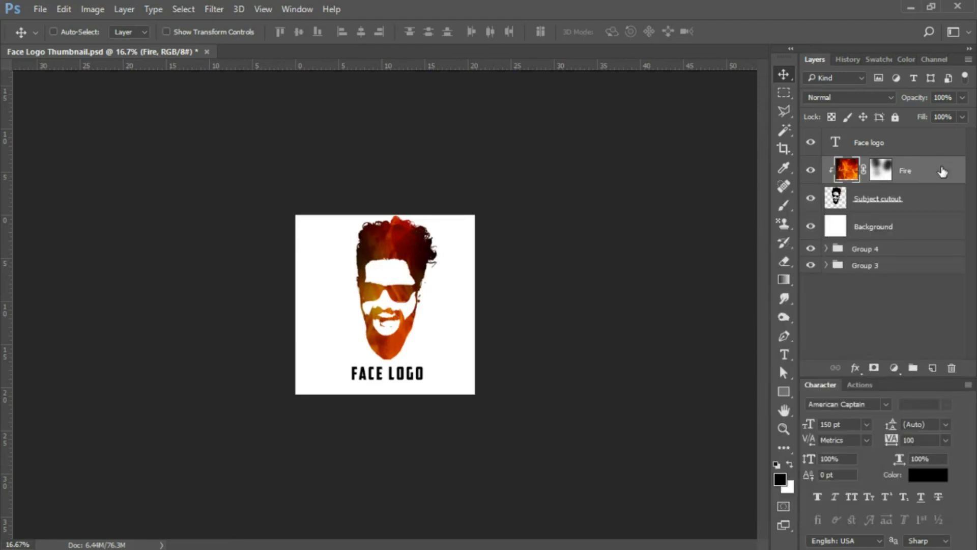
{"action": "key", "text": "ctrl+j"}
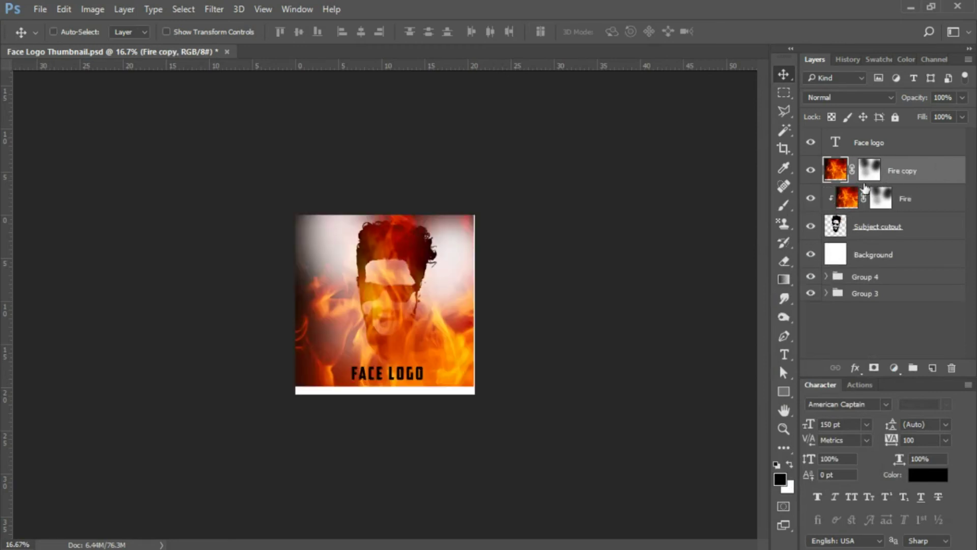
{"action": "left_click_drag", "start_coordinate": [837, 176], "coordinate": [833, 133]}
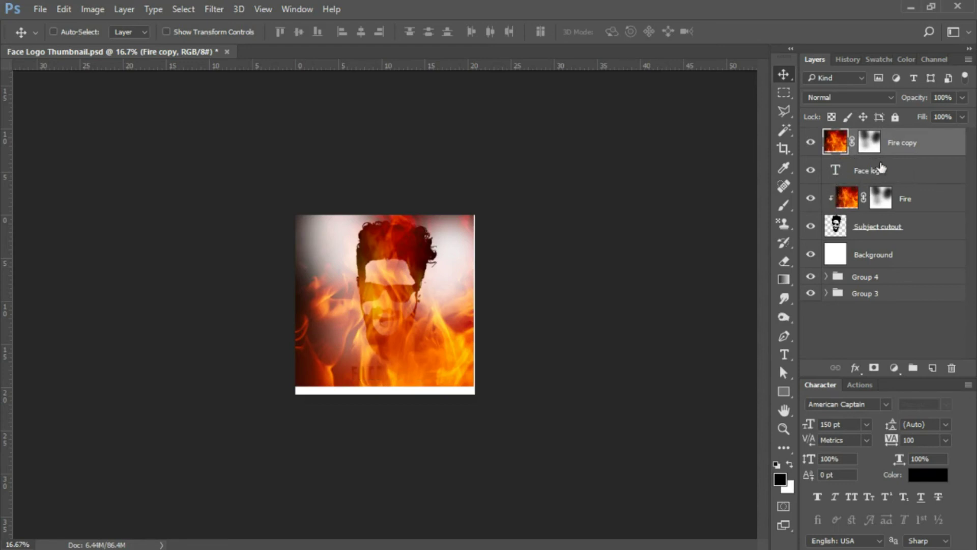
{"action": "left_click", "coordinate": [928, 154], "text": "alt"}
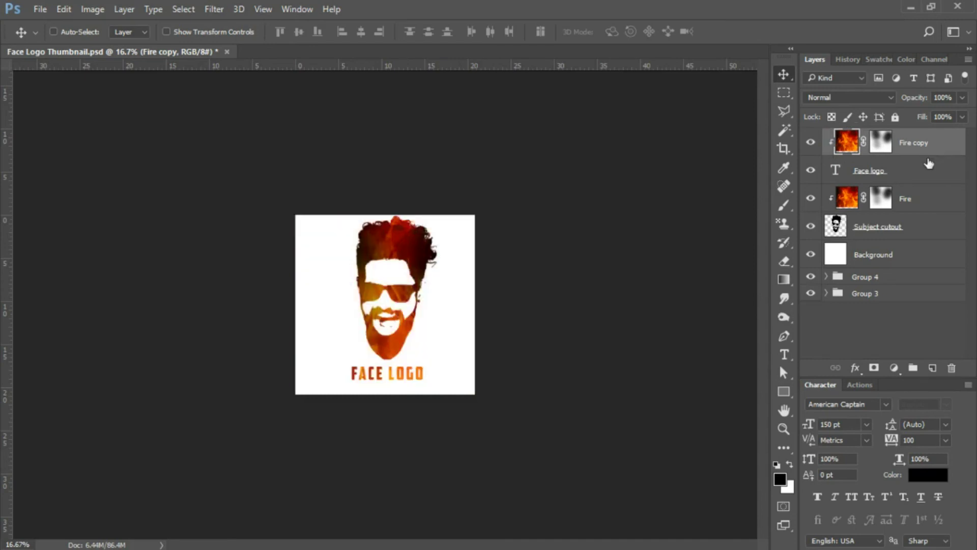